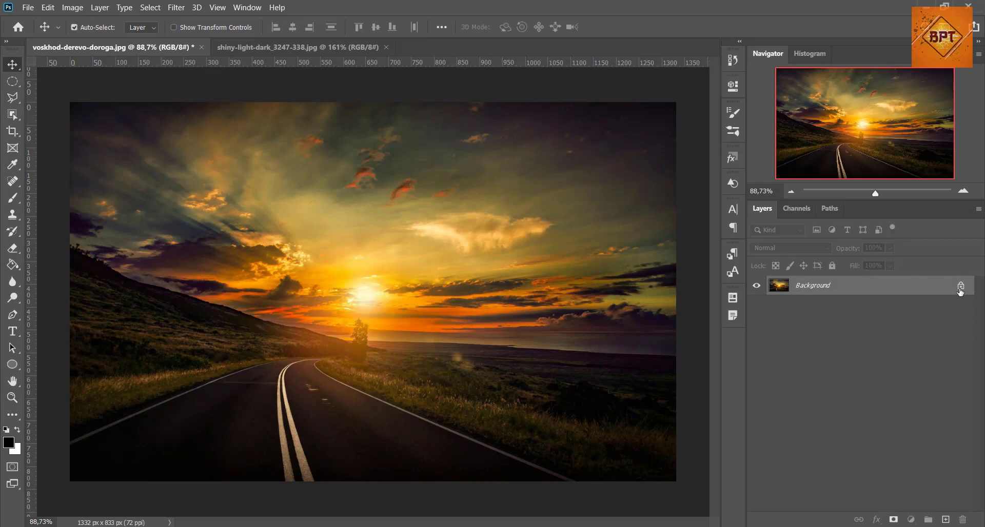
Unlock the road photo as Layer 0 and drag vertical and horizontal guides to its centre
left_click(960, 287)
key("ctrl+t")
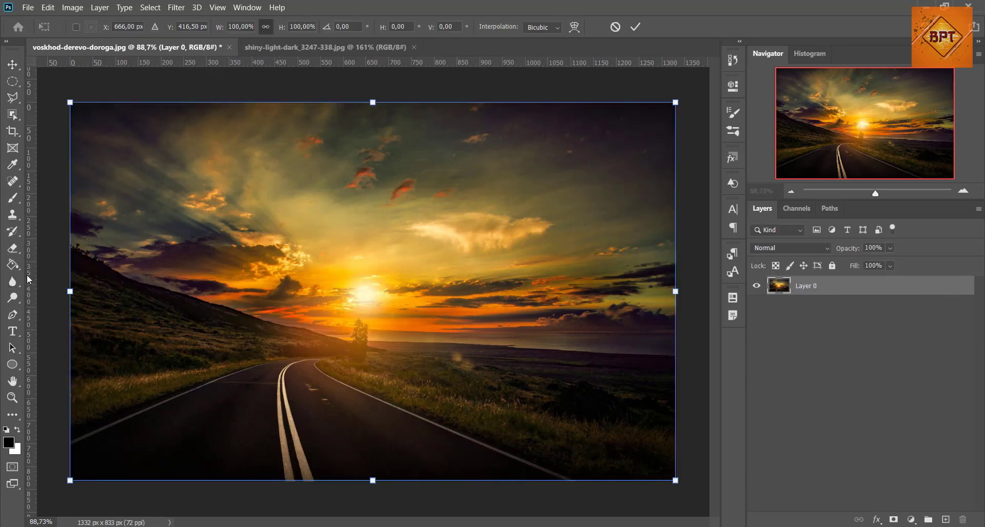
left_click_drag(31, 275, 372, 272)
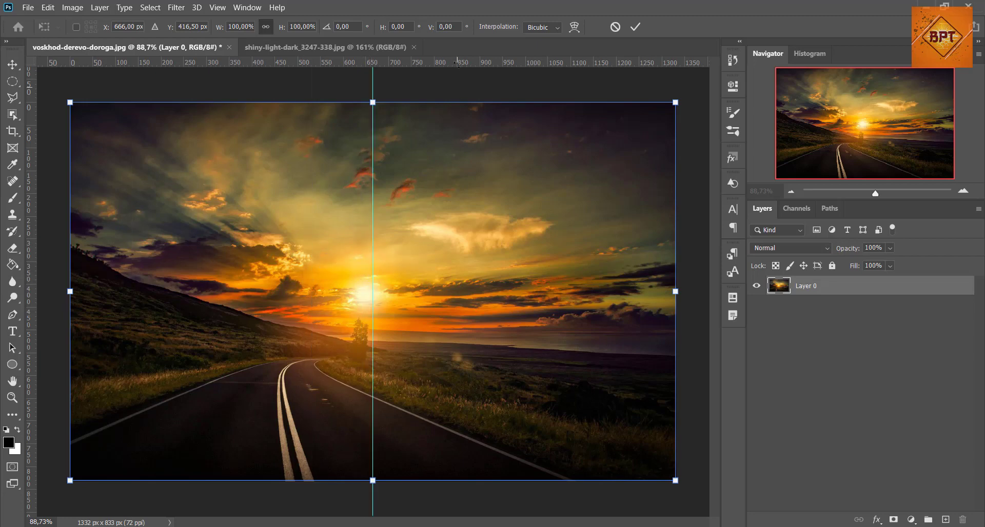
left_click_drag(458, 57, 435, 292)
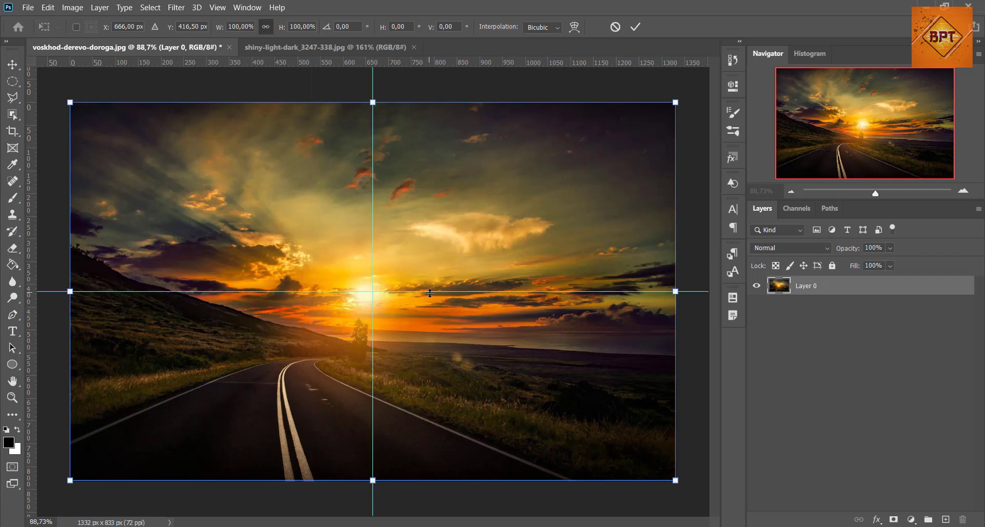
key("Return")
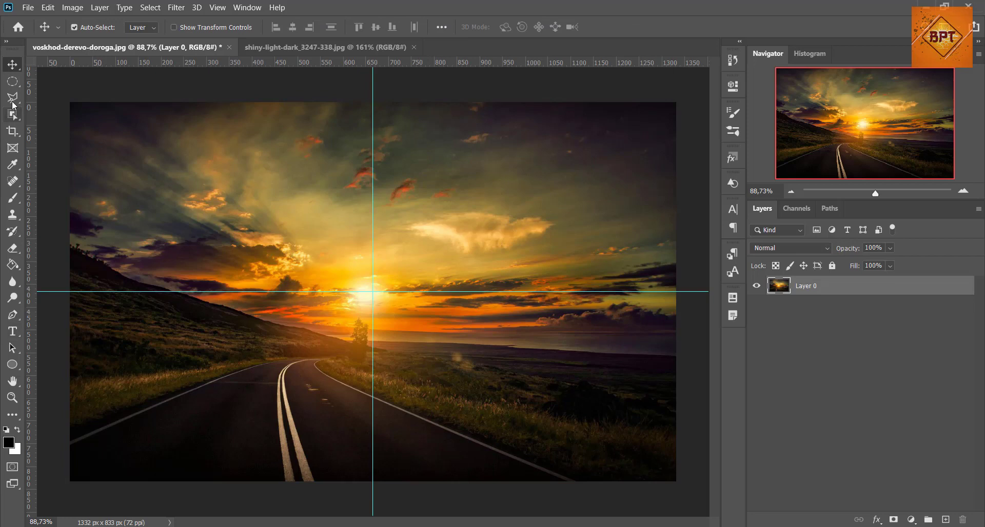
right_click(12, 82)
Draw a circular selection about 763 px wide centred on the guide crossing
left_click(78, 93)
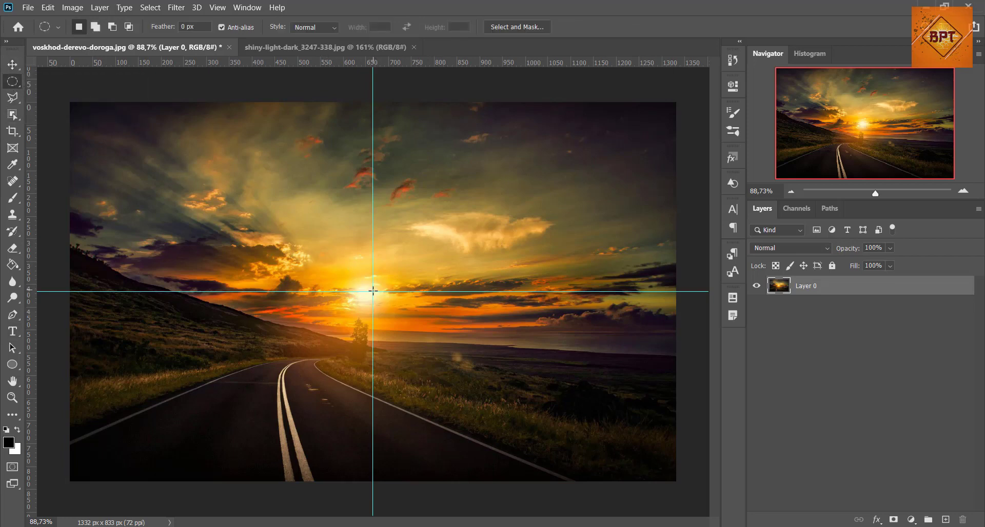
left_click_drag(373, 291, 597, 408)
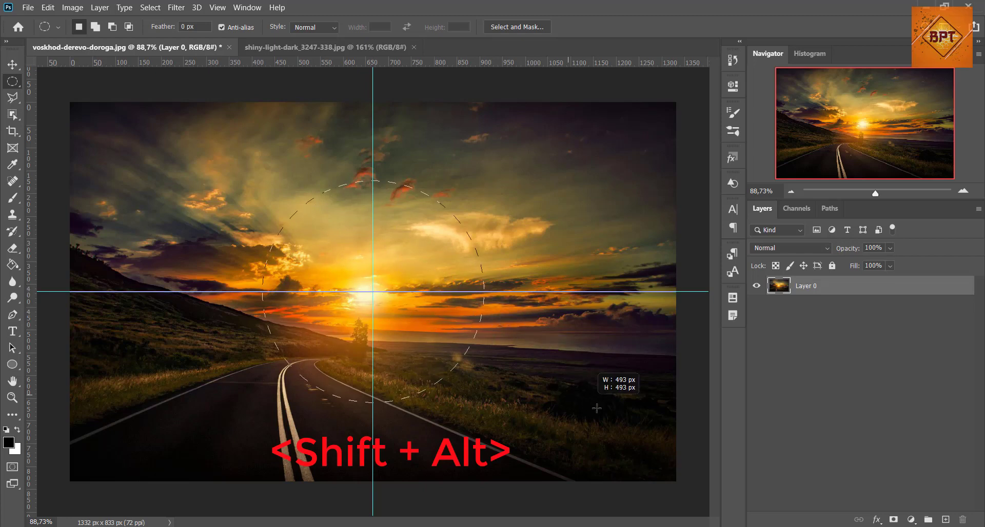
left_click_drag(596, 408, 659, 466)
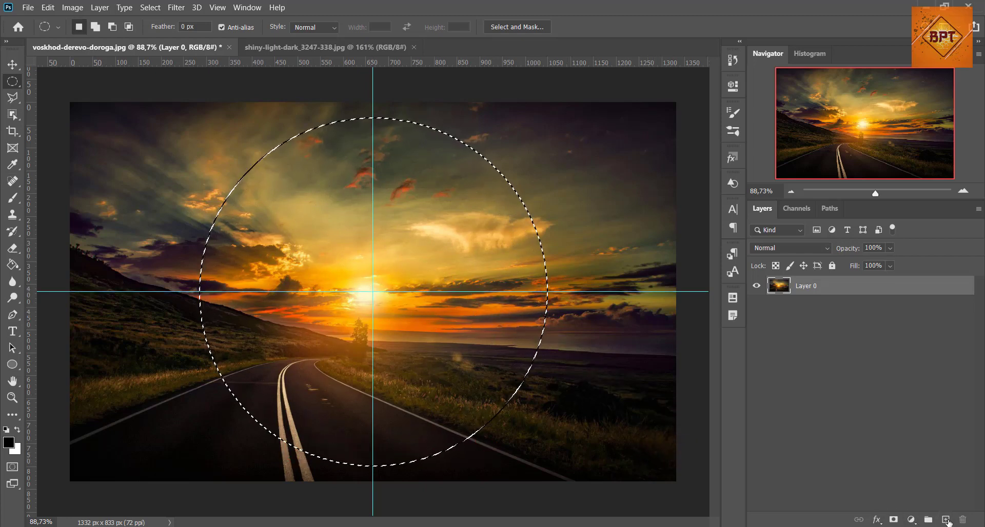
Fill the circular selection with black on a new Layer 1
left_click(947, 519)
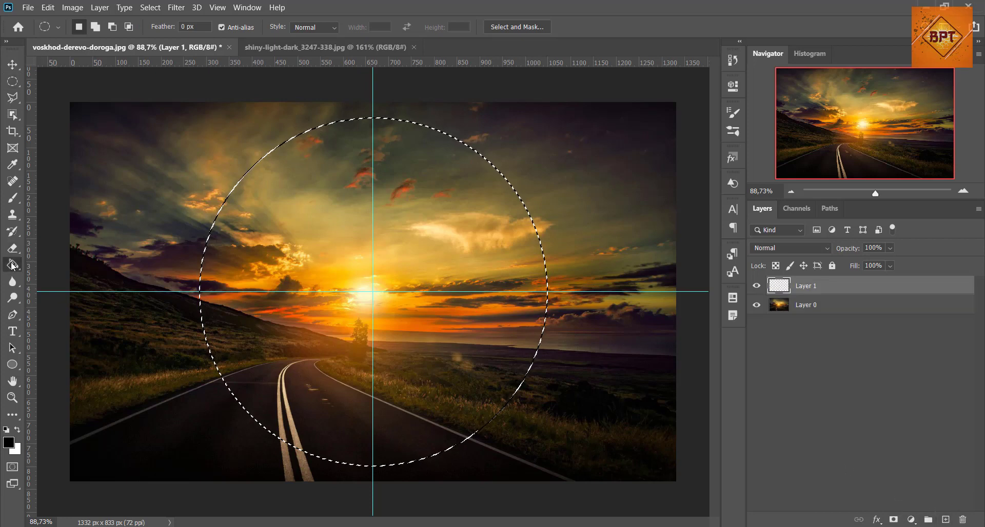
left_click(9, 443)
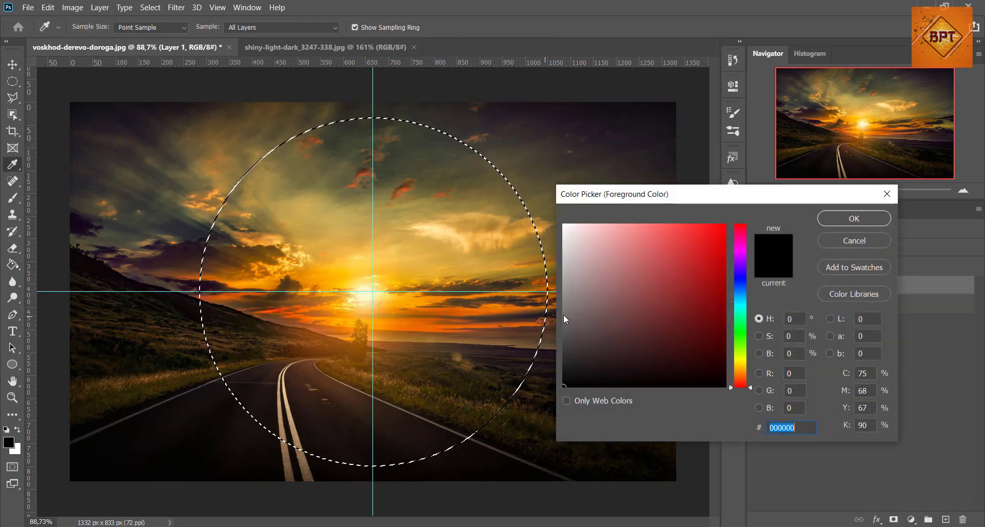
left_click(862, 218)
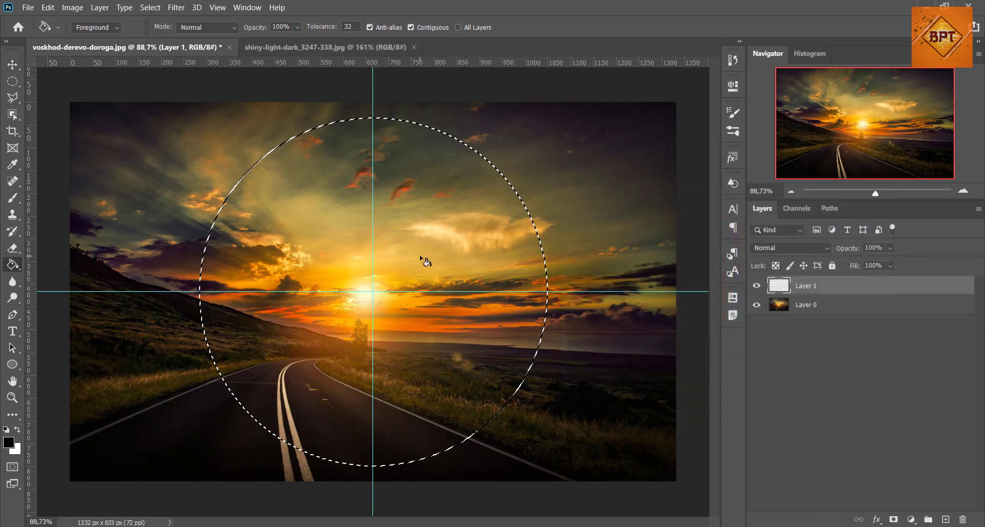
left_click(420, 258)
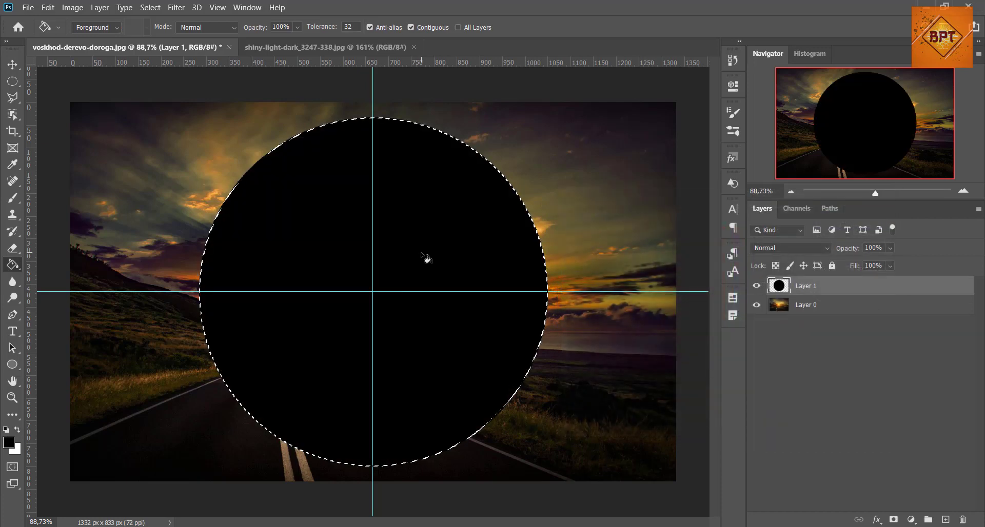
left_click(12, 68)
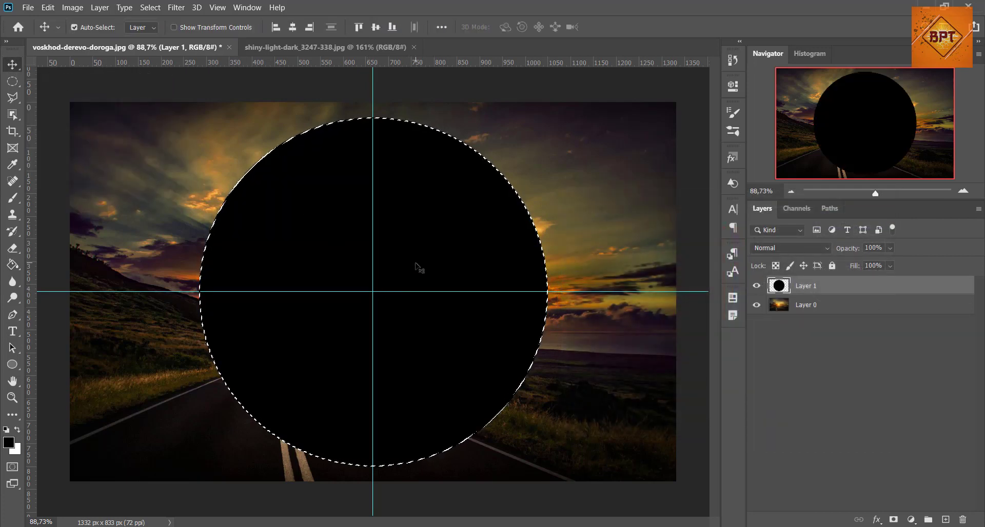
Deselect, duplicate Layer 0 above Layer 1, and drag both guides off the canvas
key("ctrl+d")
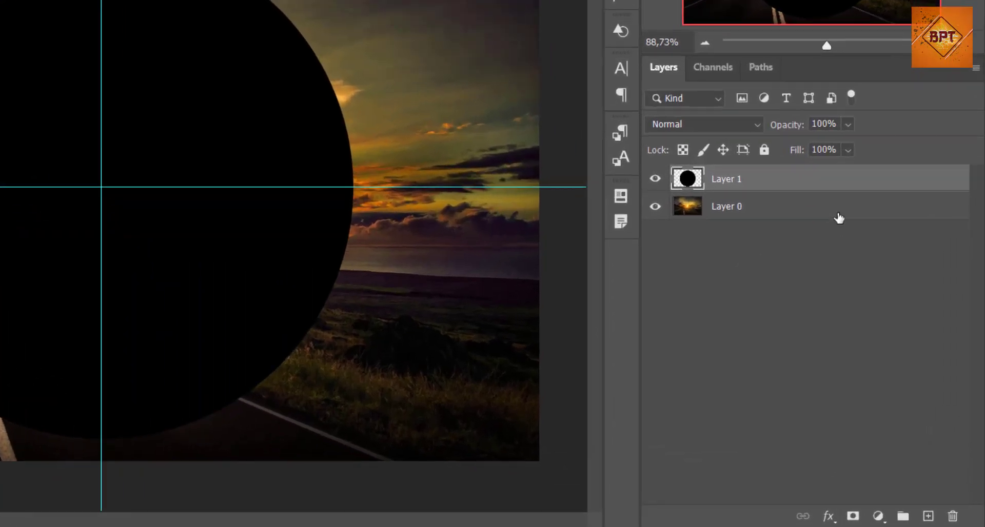
left_click_drag(839, 219, 927, 517)
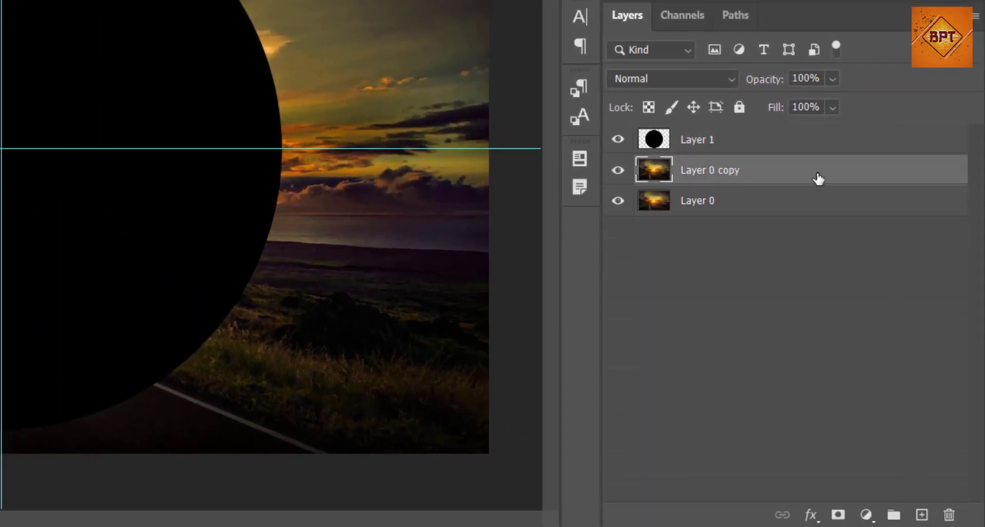
left_click_drag(817, 177, 818, 127)
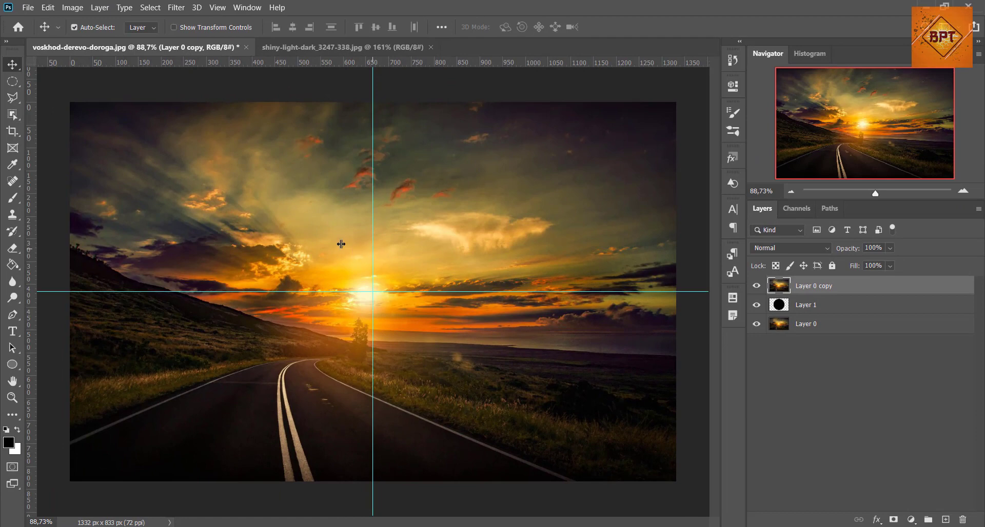
left_click_drag(372, 242, 28, 226)
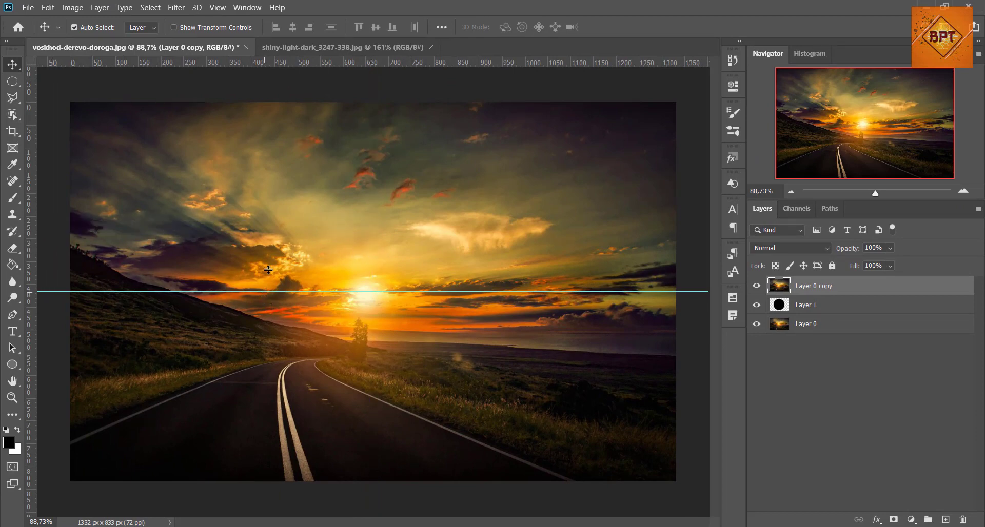
left_click_drag(268, 269, 331, 62)
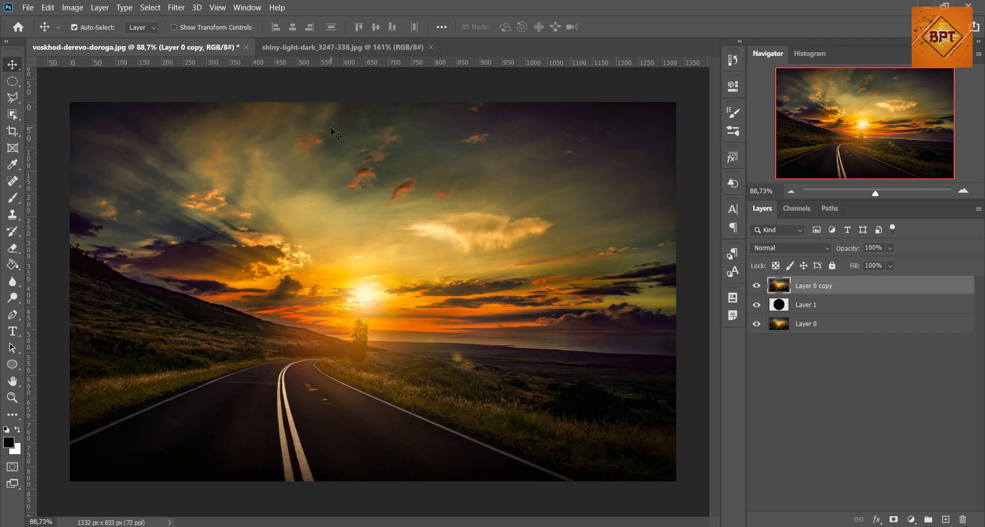
Apply Spherize at 50% to the Layer 0 copy
left_click(173, 8)
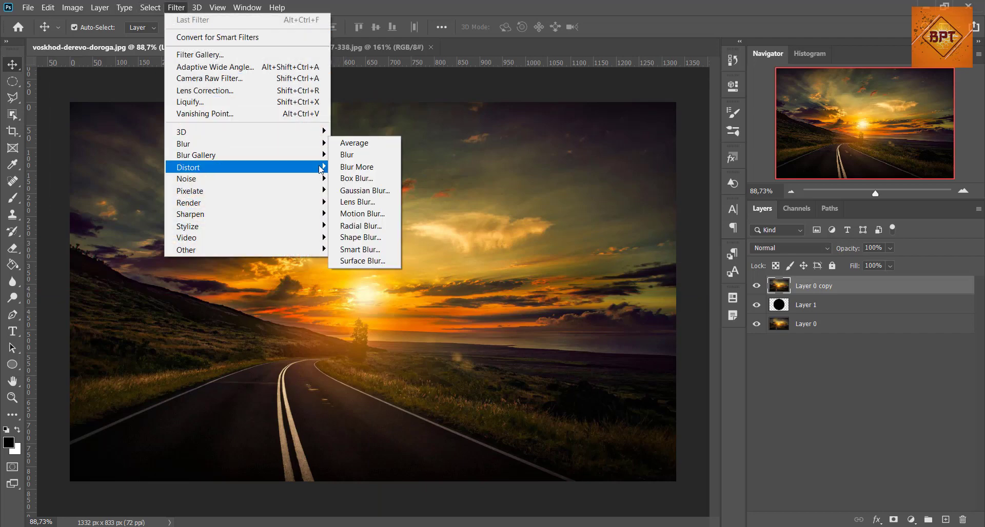
mouse_move(188, 167)
left_click(358, 226)
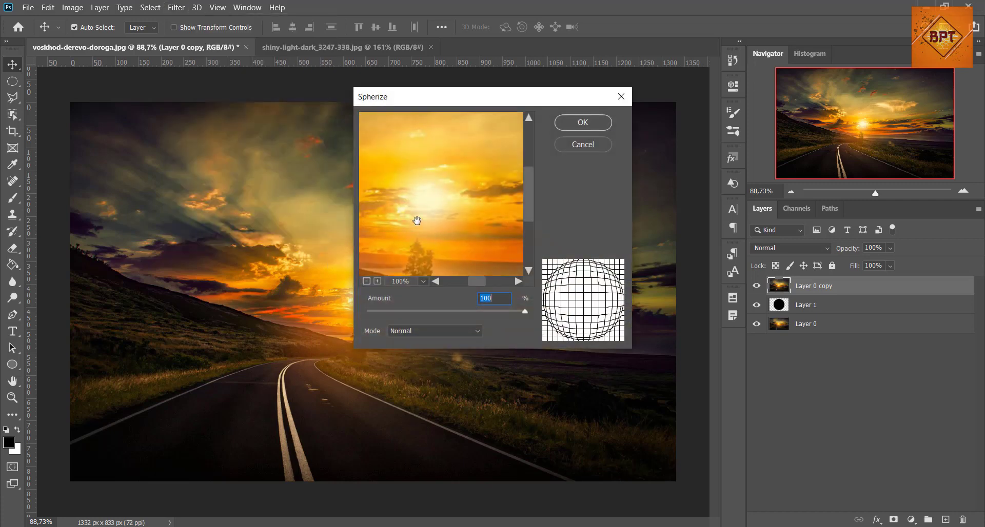
left_click_drag(523, 311, 484, 312)
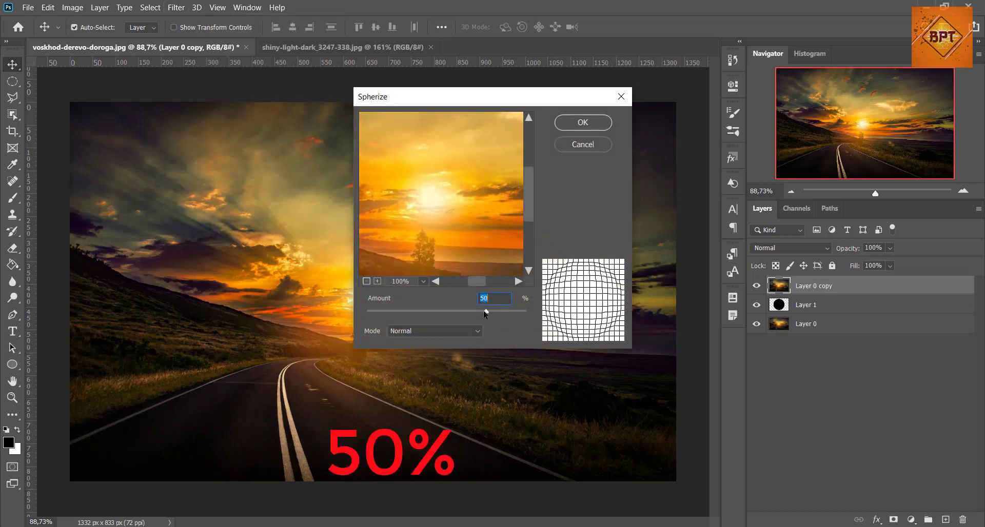
left_click_drag(472, 232, 469, 191)
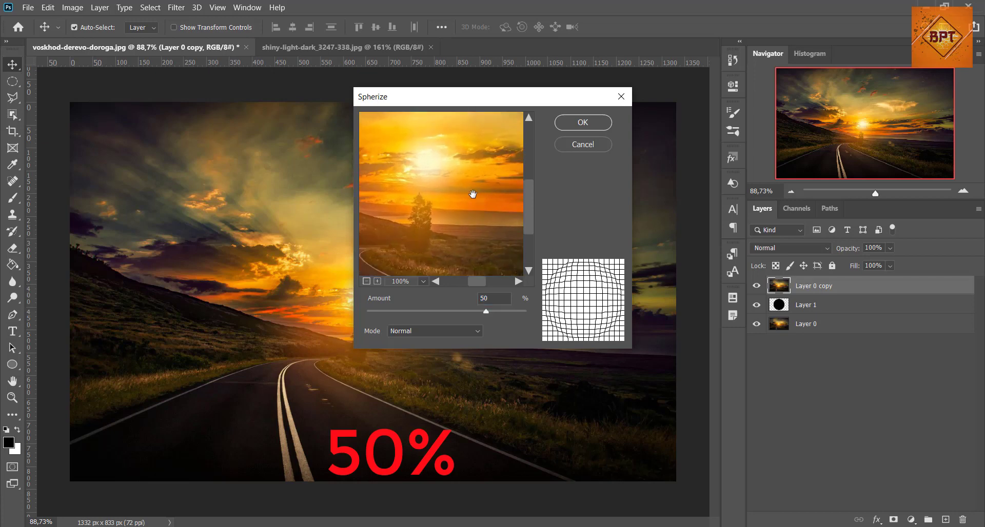
left_click(570, 125)
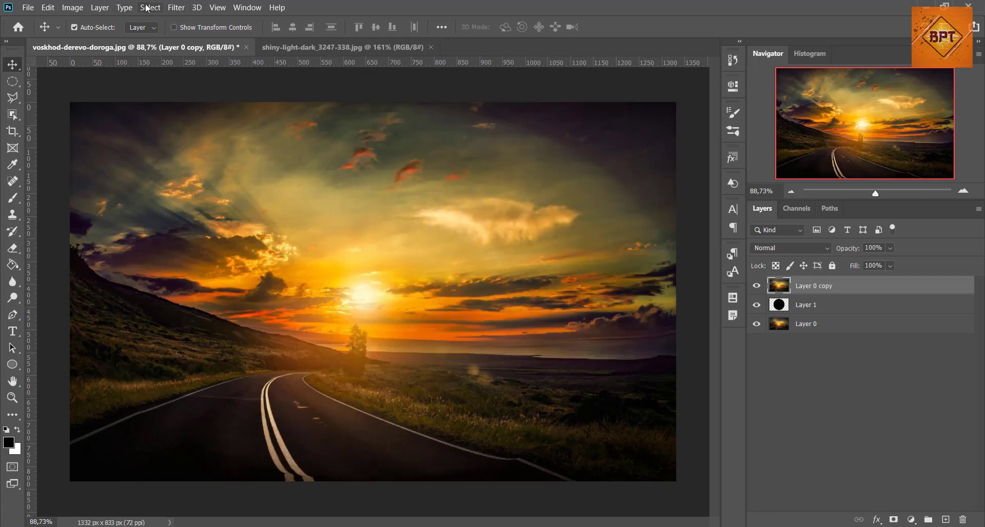
Apply a second Spherize pass to the Layer 0 copy at 100%
left_click(176, 7)
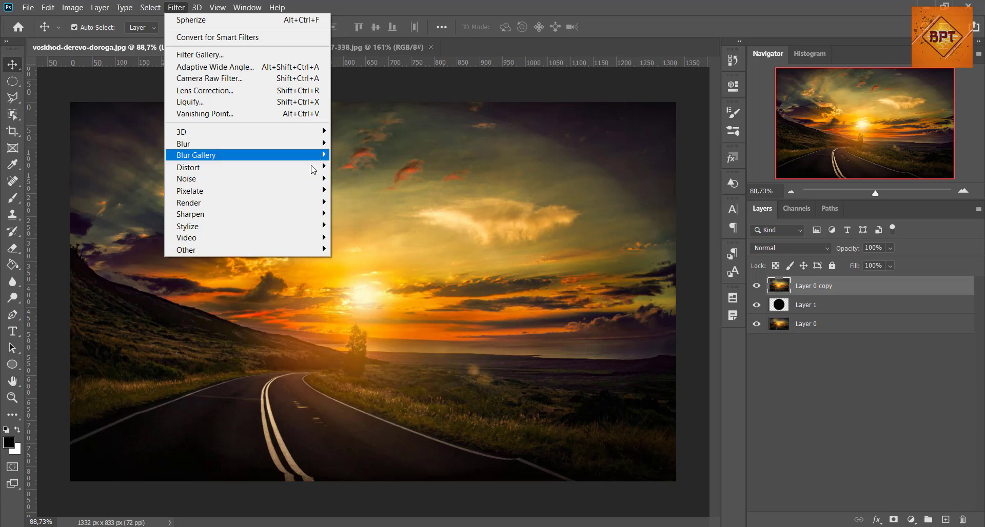
mouse_move(188, 168)
left_click(371, 225)
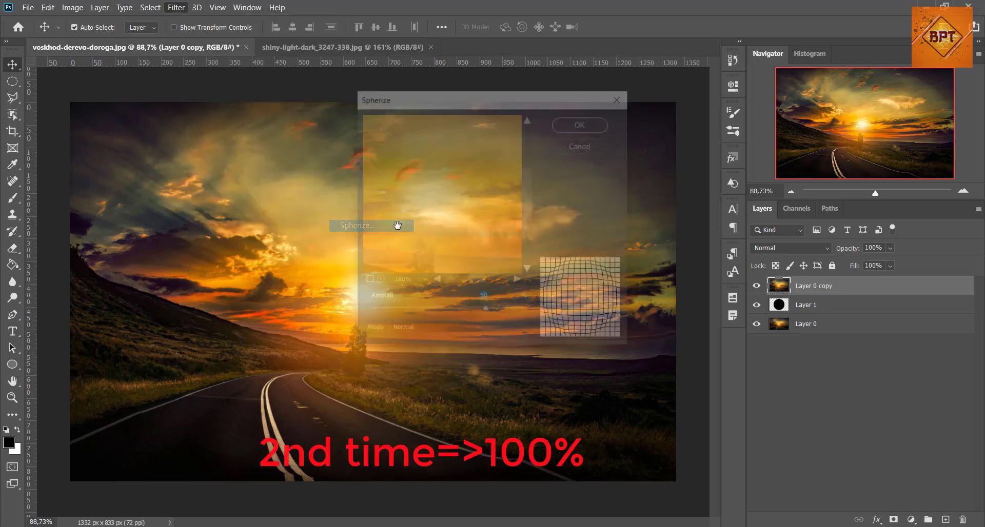
left_click_drag(486, 312, 527, 312)
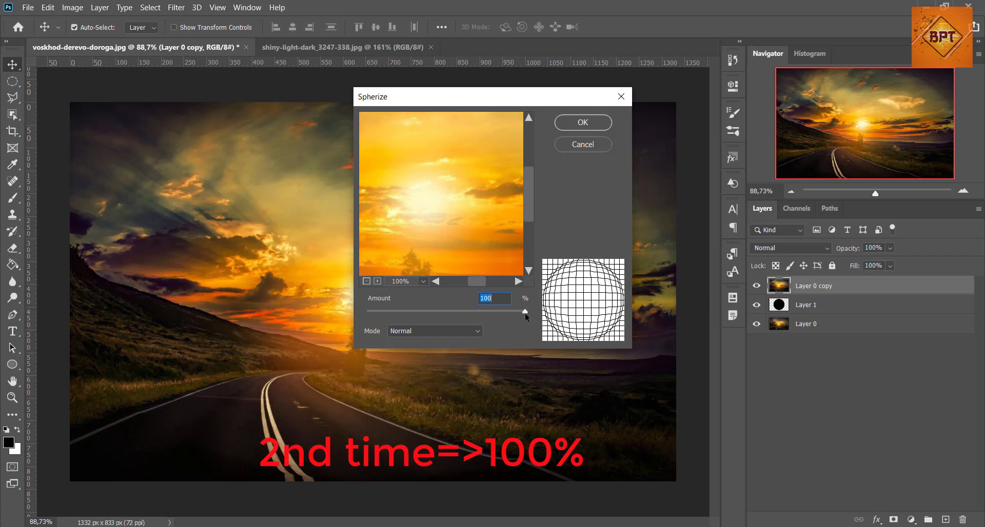
left_click(606, 126)
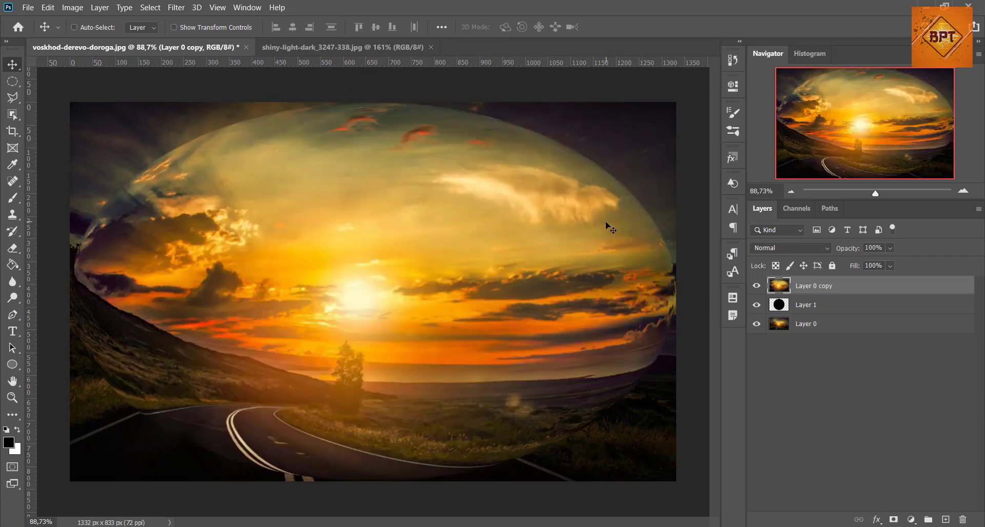
key("ctrl+t")
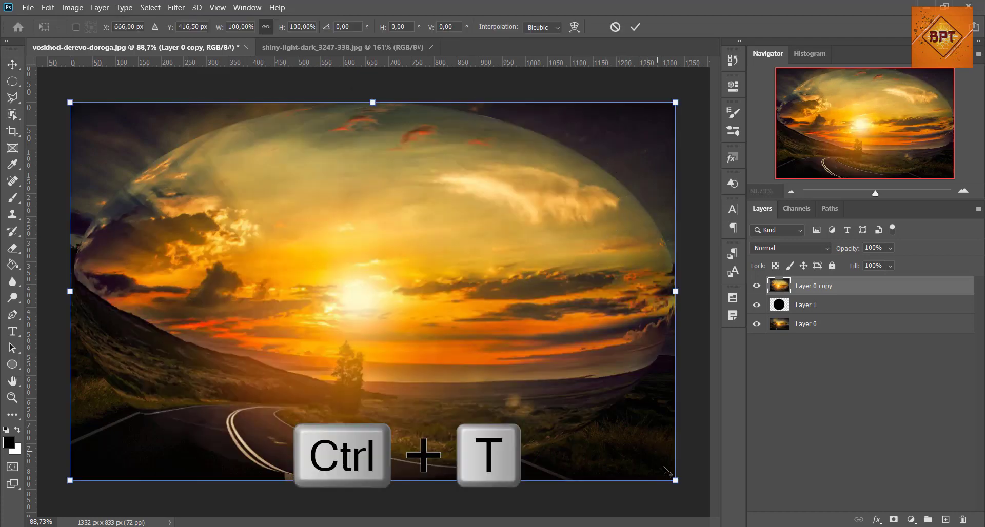
Shrink the bulged copy to fit the circle and mask it to Layer 1's circular selection
left_click_drag(666, 471, 543, 460)
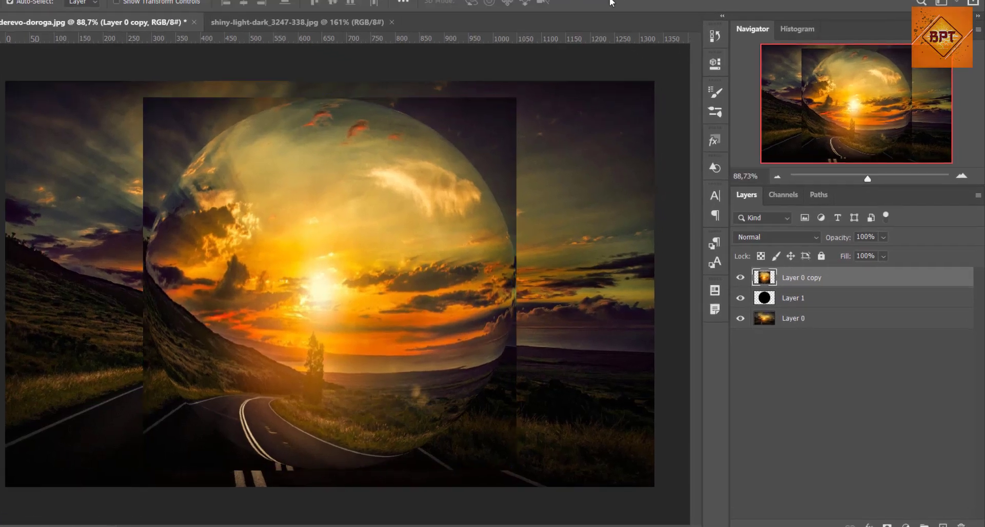
left_click(636, 27)
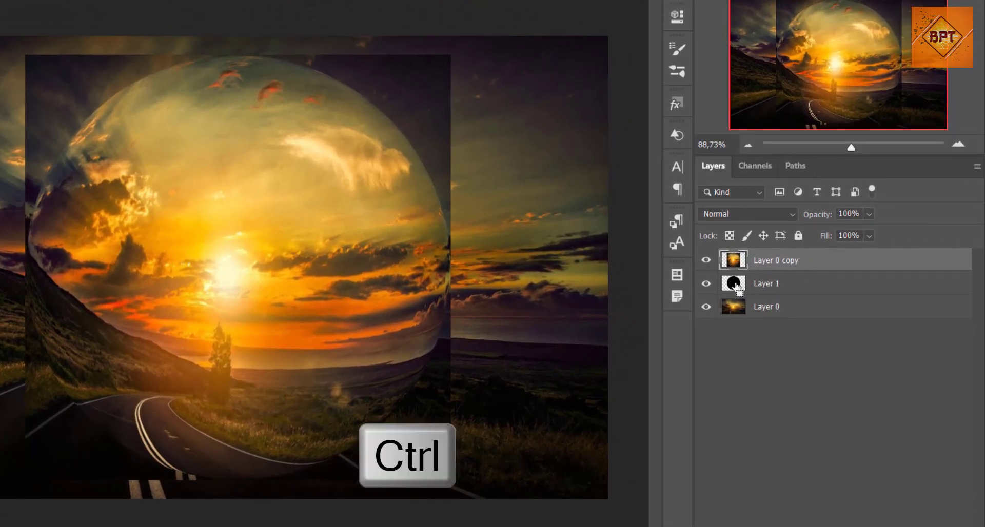
left_click(735, 285, "ctrl")
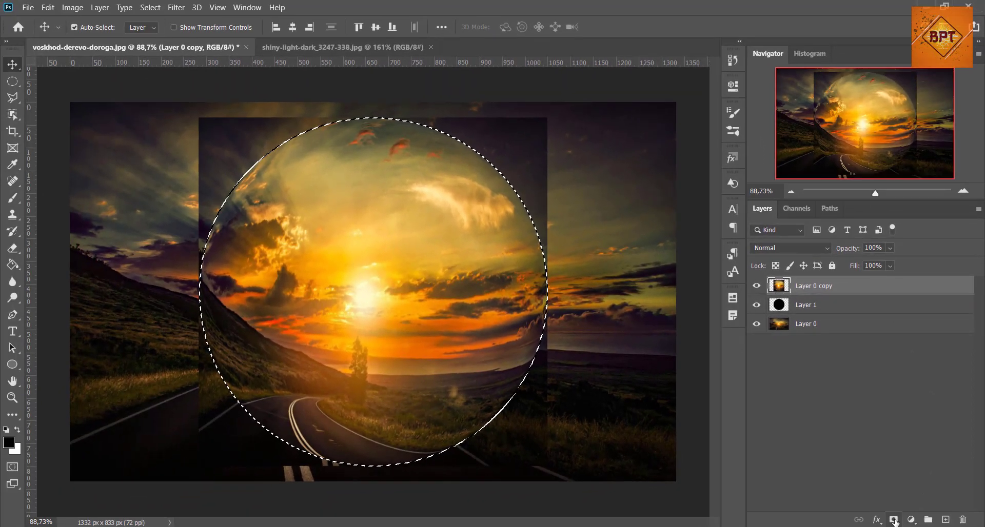
left_click(893, 520)
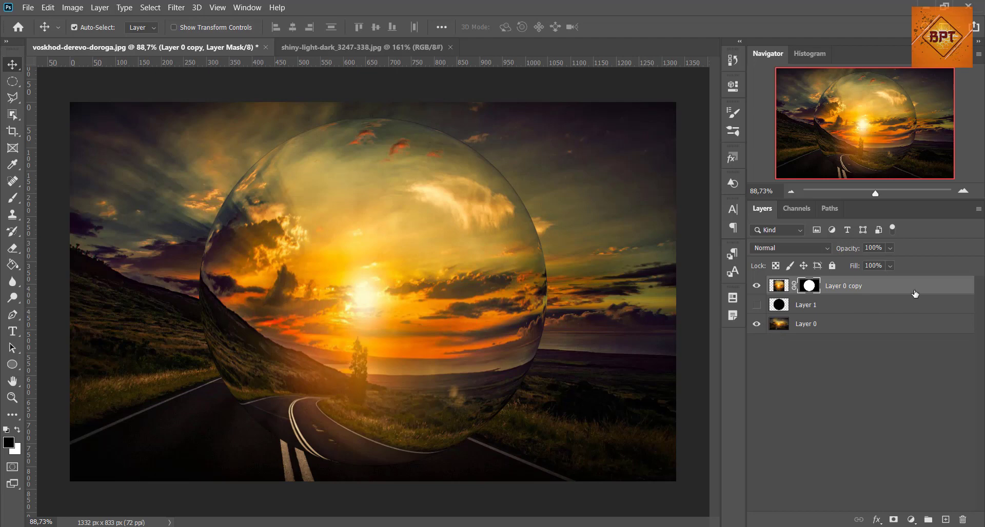
key("ctrl+2")
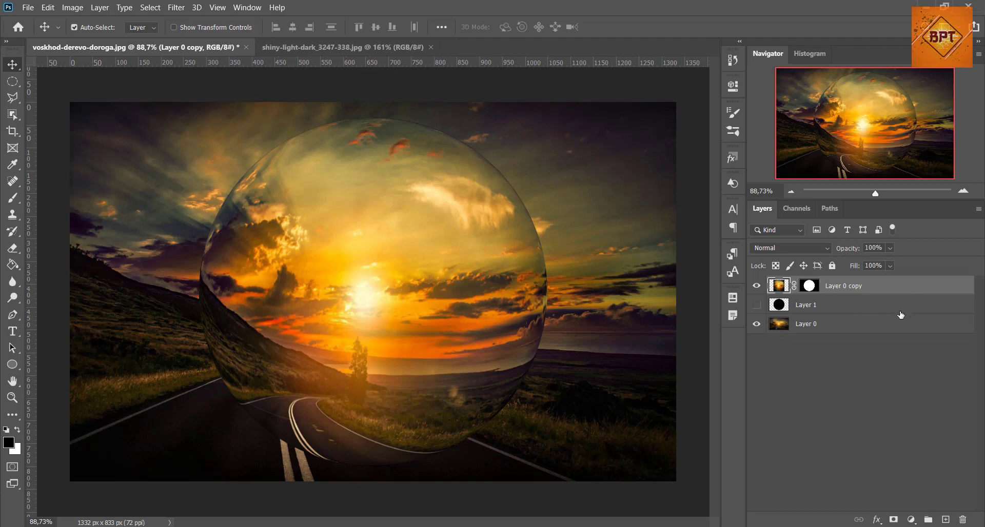
Apply an 8-pixel Gaussian Blur to background Layer 0
left_click(890, 327)
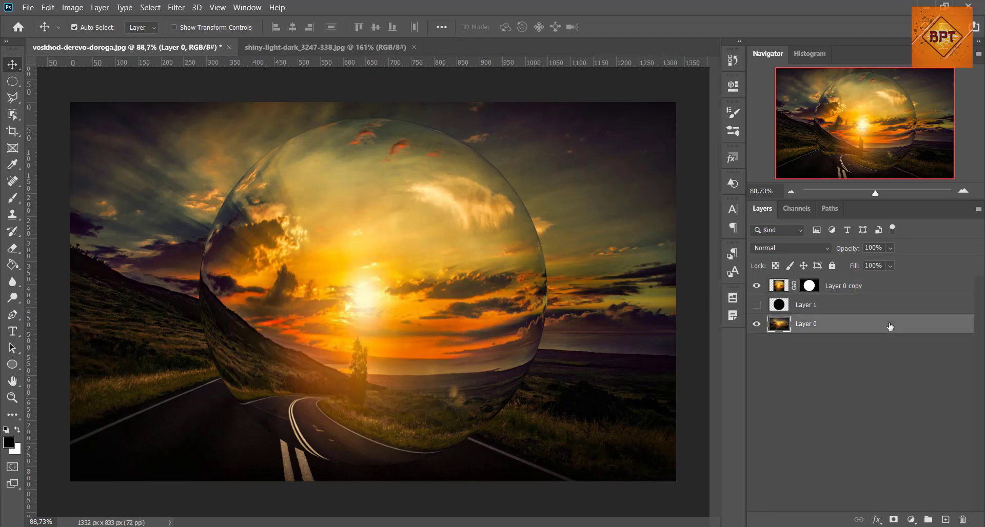
left_click(176, 8)
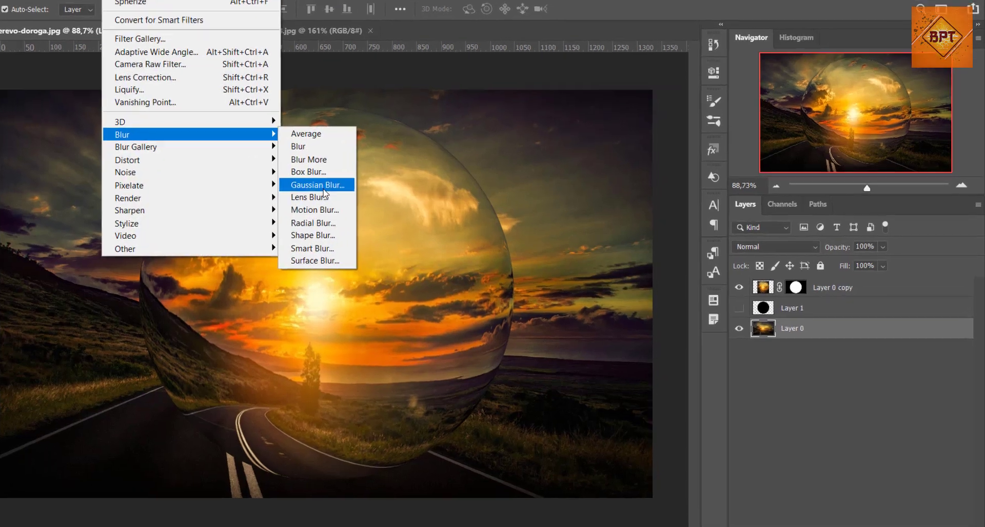
mouse_move(183, 144)
left_click(360, 190)
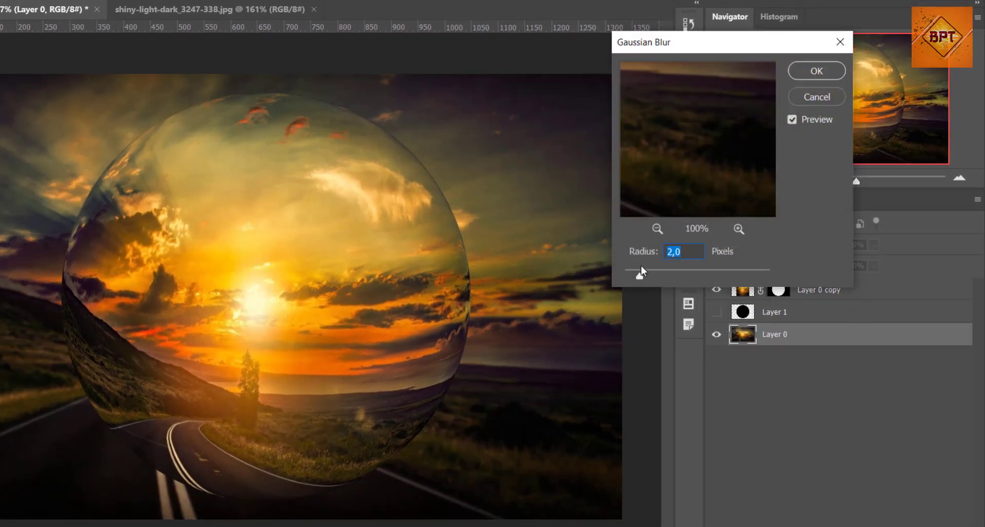
left_click_drag(640, 276, 674, 276)
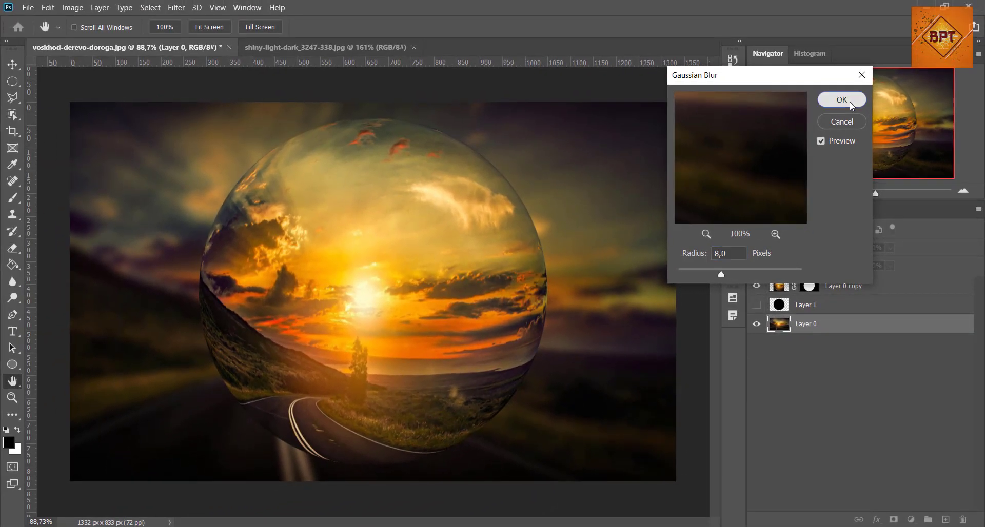
left_click(820, 75)
left_click(877, 289)
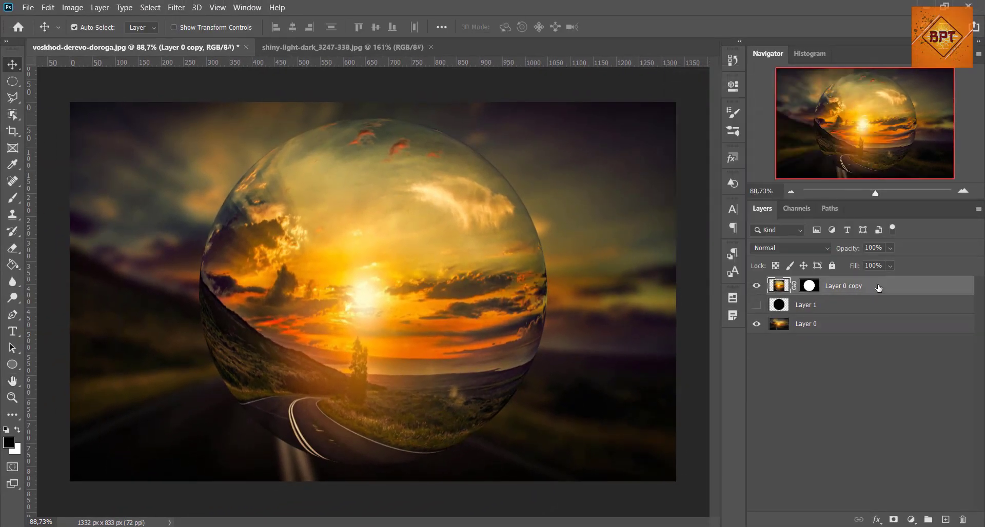
key("ctrl+t")
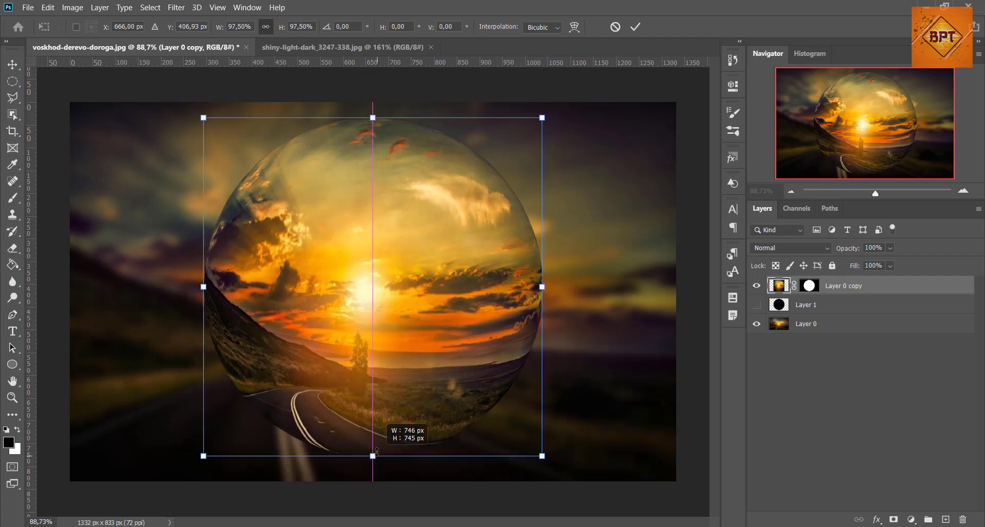
Scale the glass sphere down to about 86% and nudge it upward
left_click_drag(373, 466, 373, 418)
left_click_drag(391, 339, 390, 342)
key("Return")
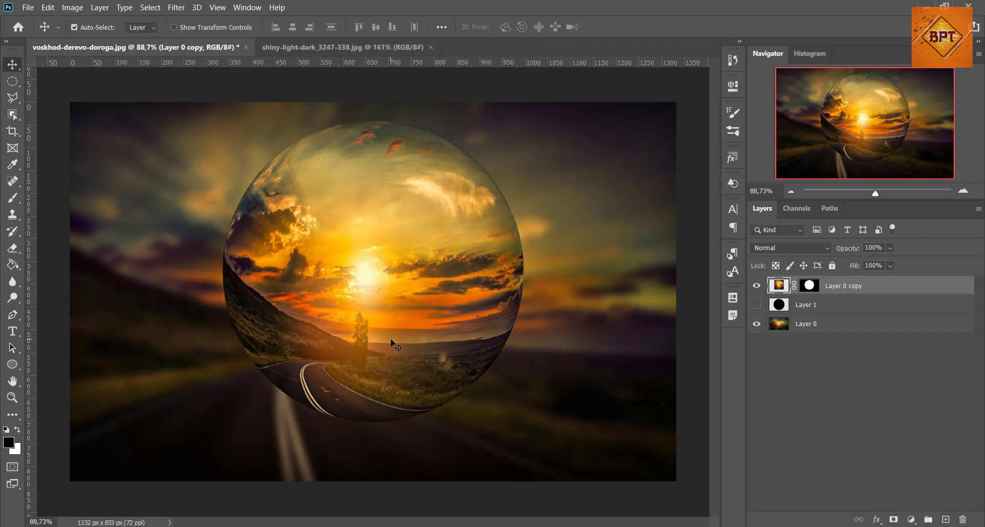
Bring the starburst light image into the road document as the top layer, Layer 2
left_click(854, 326)
left_click(347, 47)
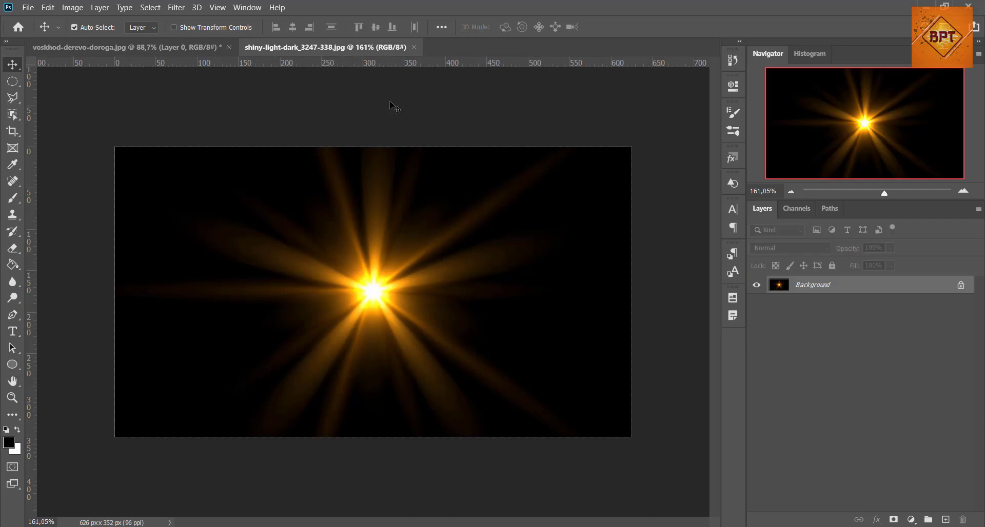
mouse_move(388, 296)
left_mouse_down()
mouse_move(197, 73)
mouse_move(394, 242)
left_mouse_up()
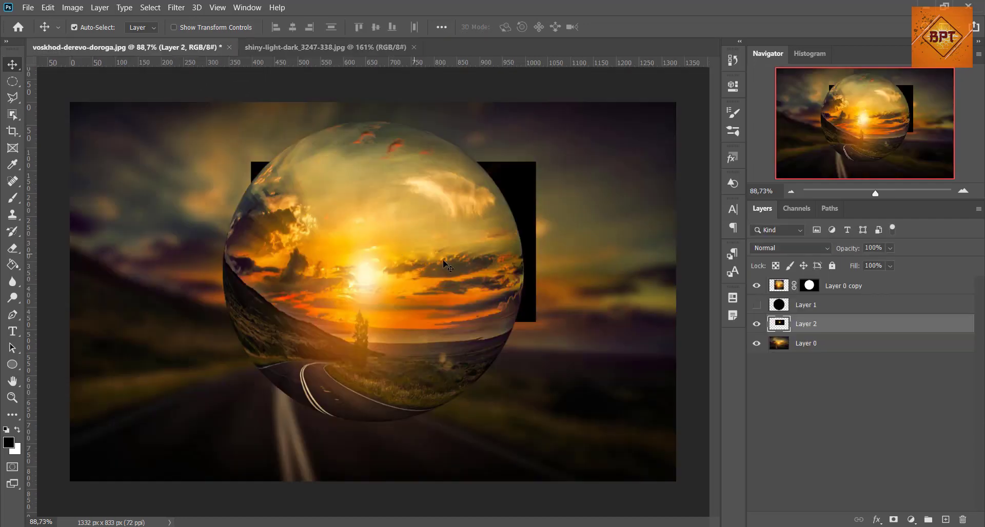
left_click_drag(838, 331, 835, 286)
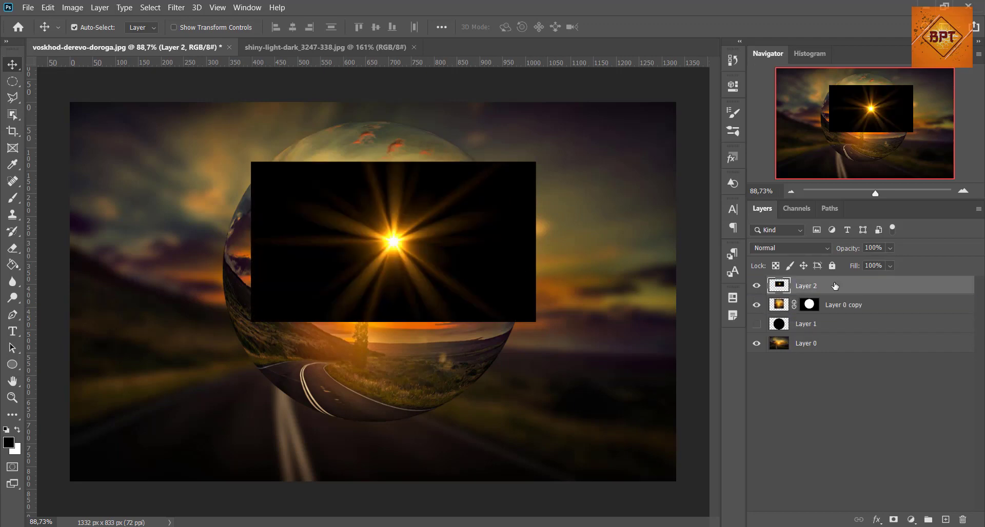
Enlarge the starburst to about 187%, blend it in Screen mode, and hide the sphere
key("ctrl+t")
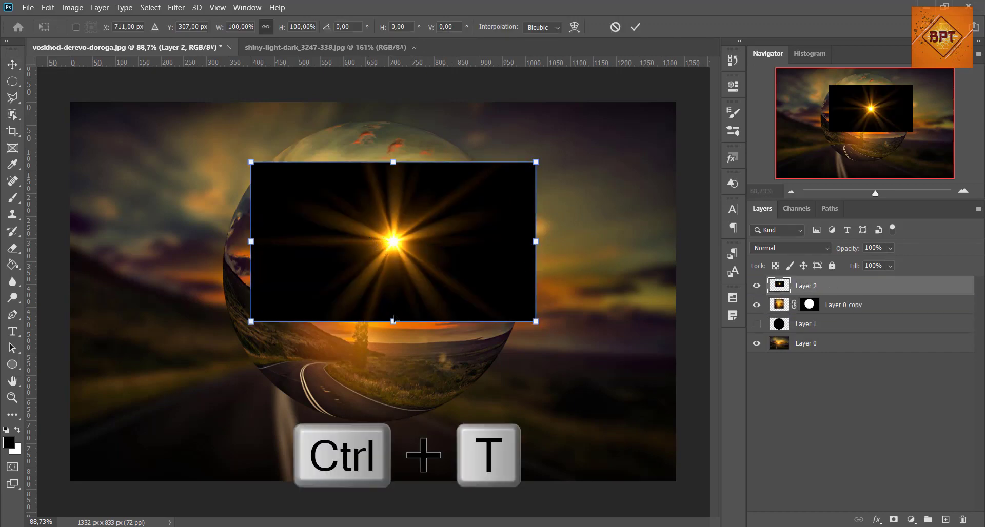
left_click_drag(400, 329, 400, 462)
left_click_drag(449, 372, 444, 347)
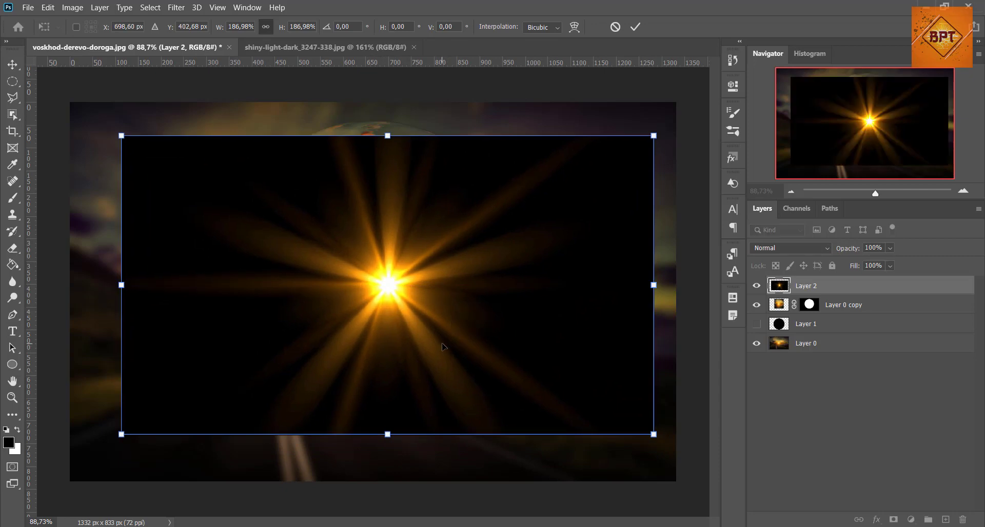
left_click(635, 27)
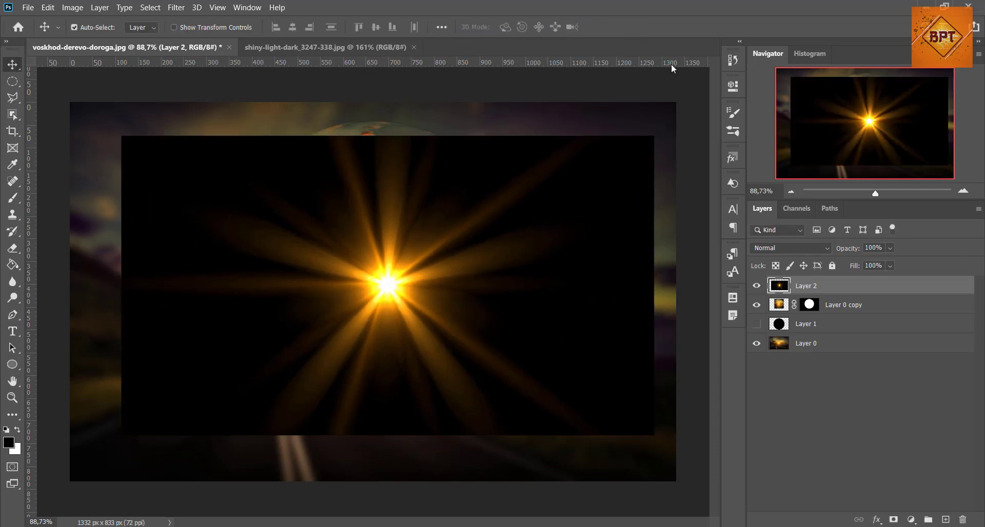
left_click(821, 248)
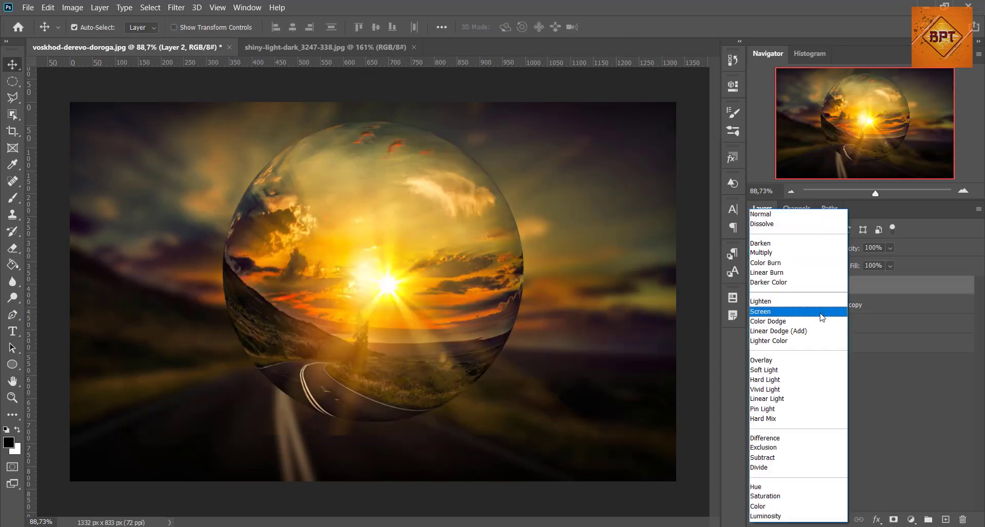
left_click(823, 312)
left_click(757, 305)
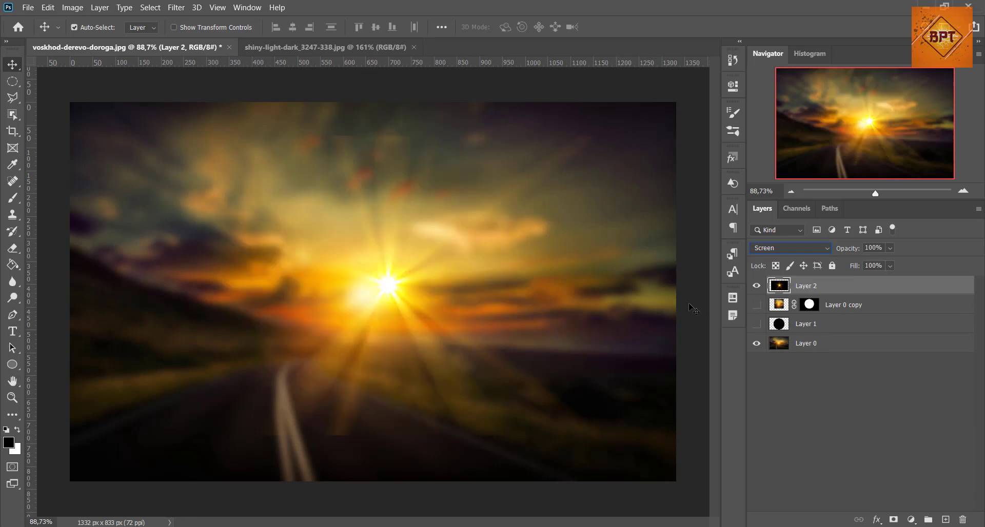
Enlarge the starburst to about 139% and move its flare up and right
key("ctrl+t")
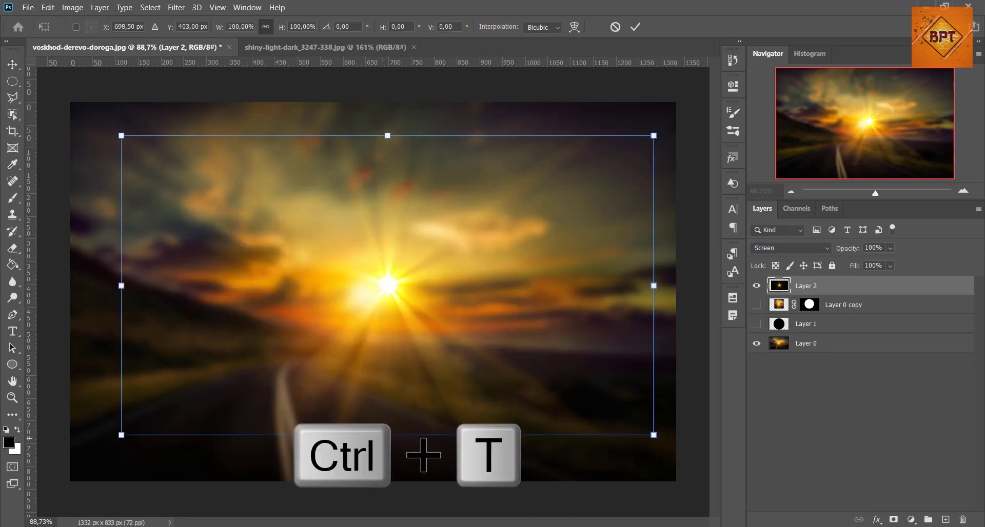
left_click_drag(387, 435, 388, 524)
left_click_drag(437, 425, 477, 308)
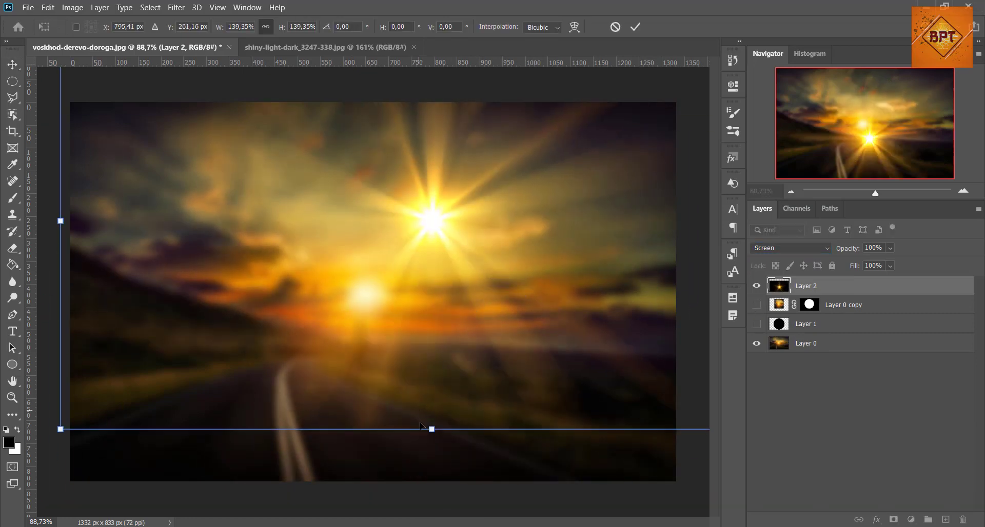
left_click_drag(421, 426, 431, 479)
key("Return")
Show the sphere, put the rays beneath it stretched to the bottom, at 83% opacity
left_click(757, 305)
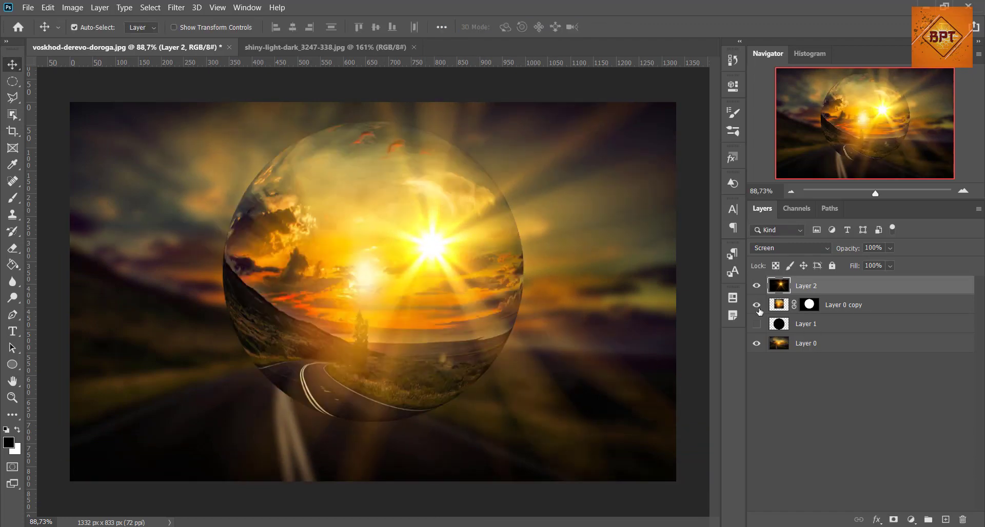
left_click_drag(848, 294, 848, 313)
key("ctrl+t")
left_click_drag(546, 337, 565, 270)
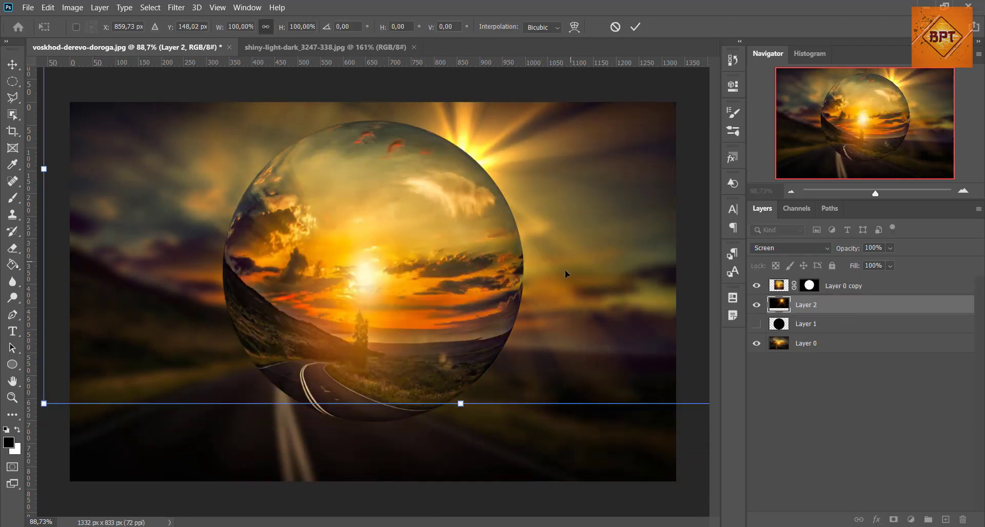
mouse_move(460, 402)
left_mouse_down()
mouse_move(436, 491)
mouse_move(477, 487)
left_mouse_up()
left_click_drag(494, 447, 490, 428)
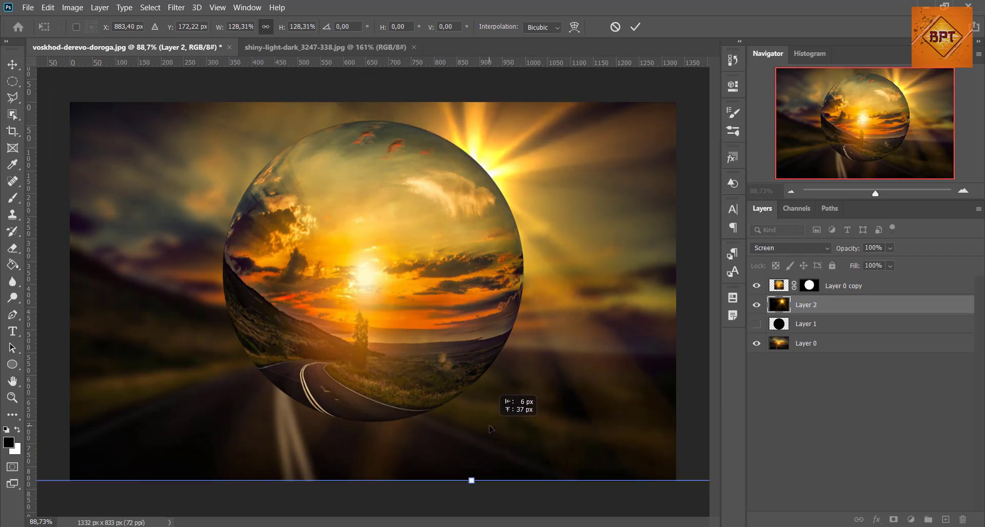
key("Return")
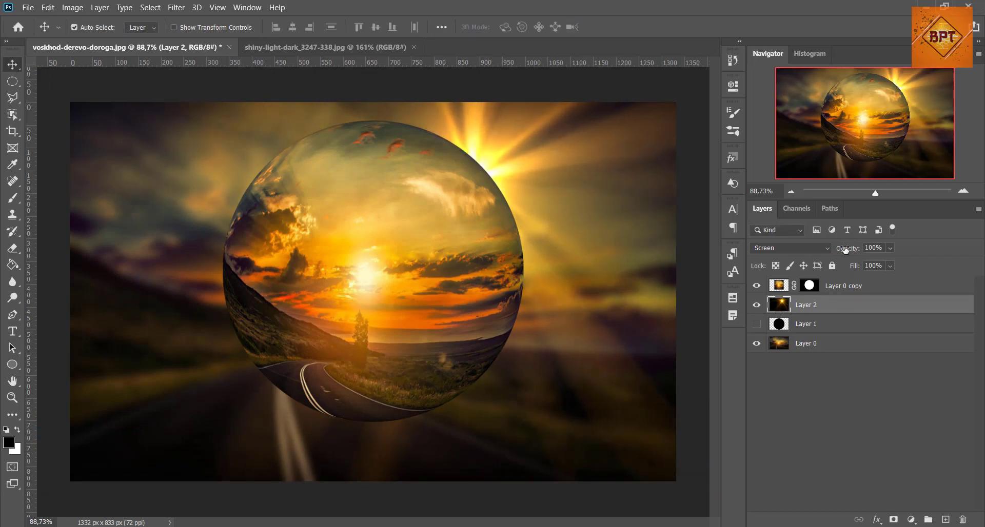
mouse_move(845, 249)
left_mouse_down()
mouse_move(834, 250)
mouse_move(852, 251)
left_mouse_up()
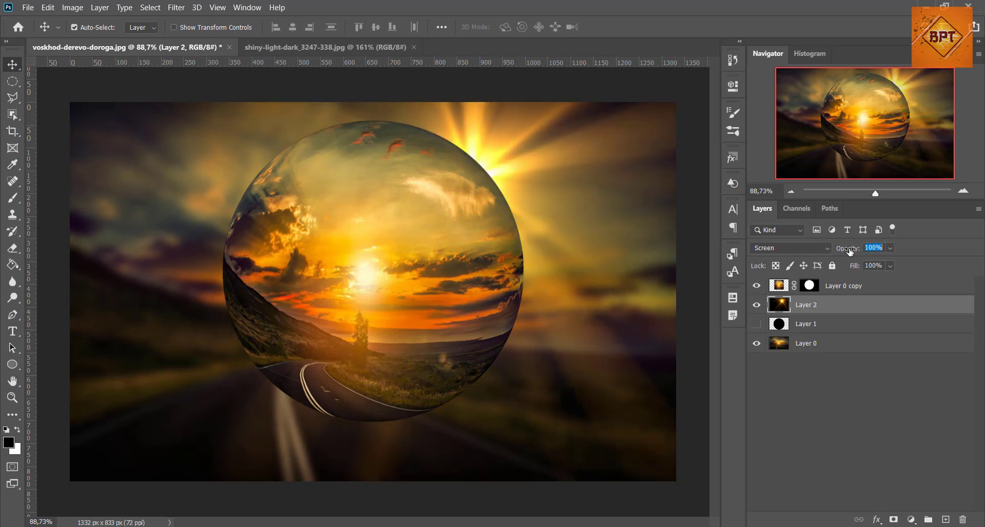
Give the Layer 0 copy sphere an orange Overlay Inner Glow at 40% opacity, size 111 px
left_click(905, 287)
double_click(901, 292)
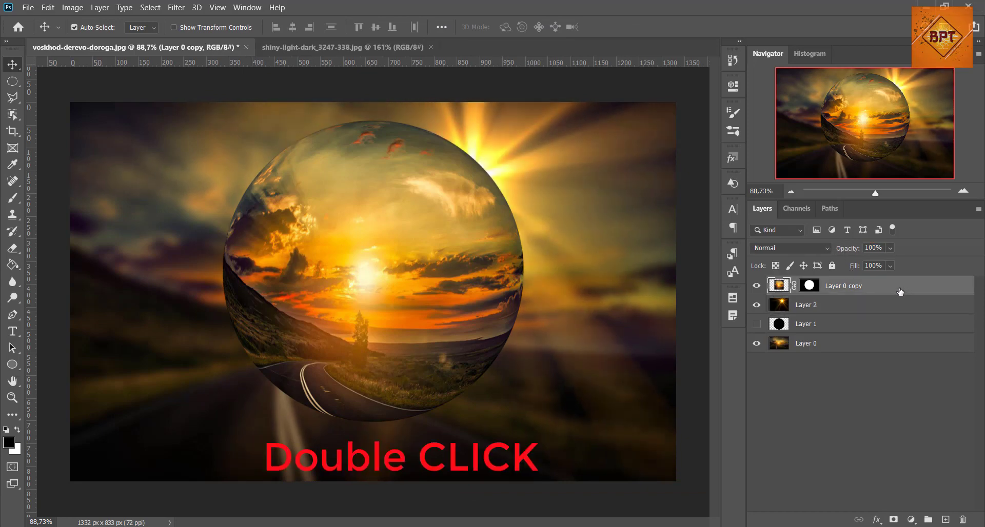
left_click_drag(745, 55, 786, 57)
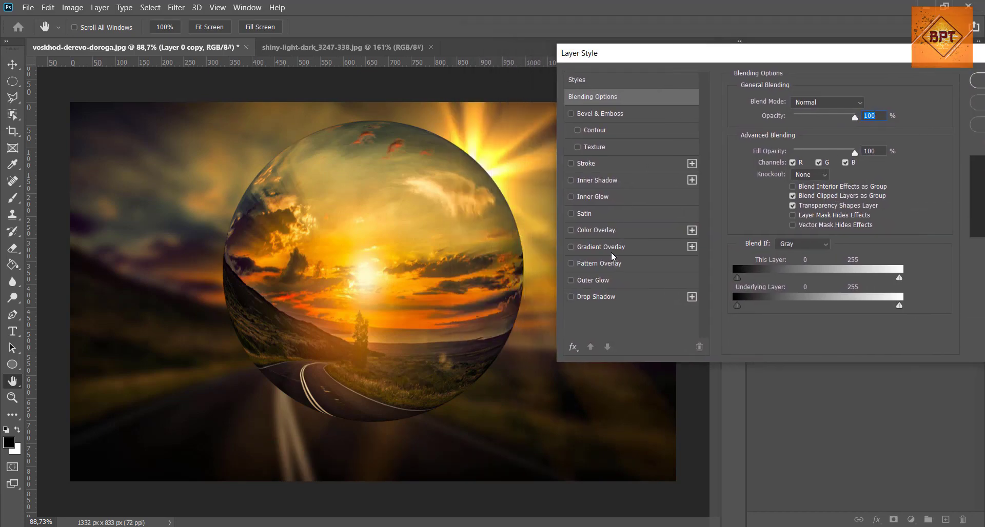
left_click(626, 198)
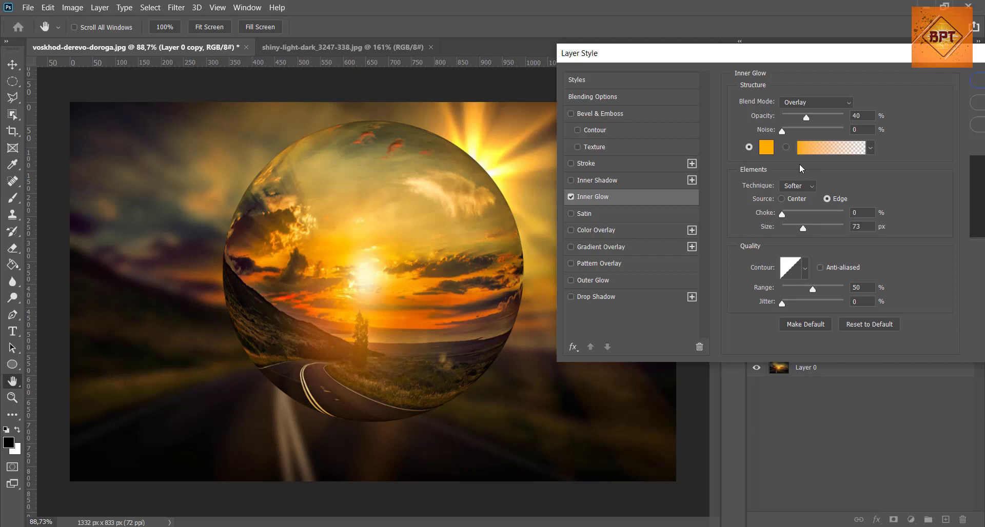
left_click(769, 148)
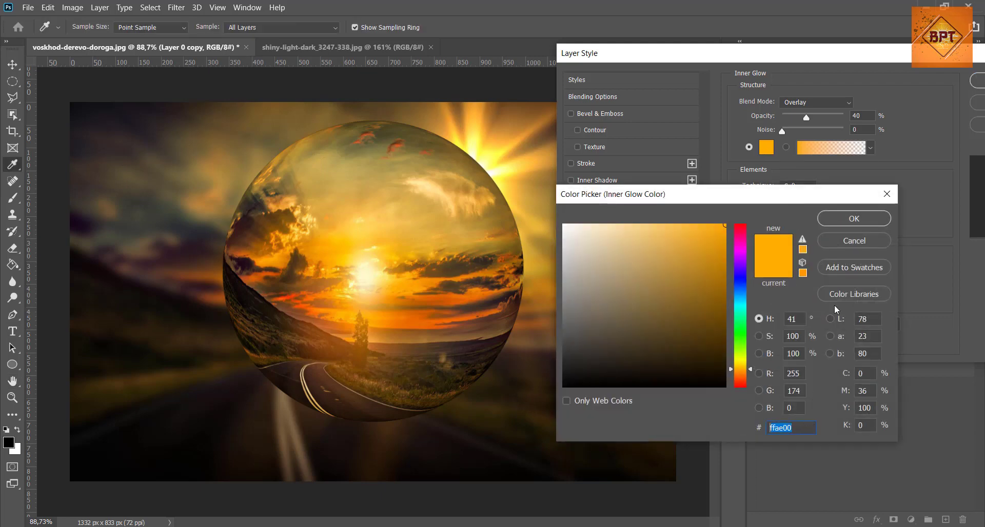
left_click(833, 217)
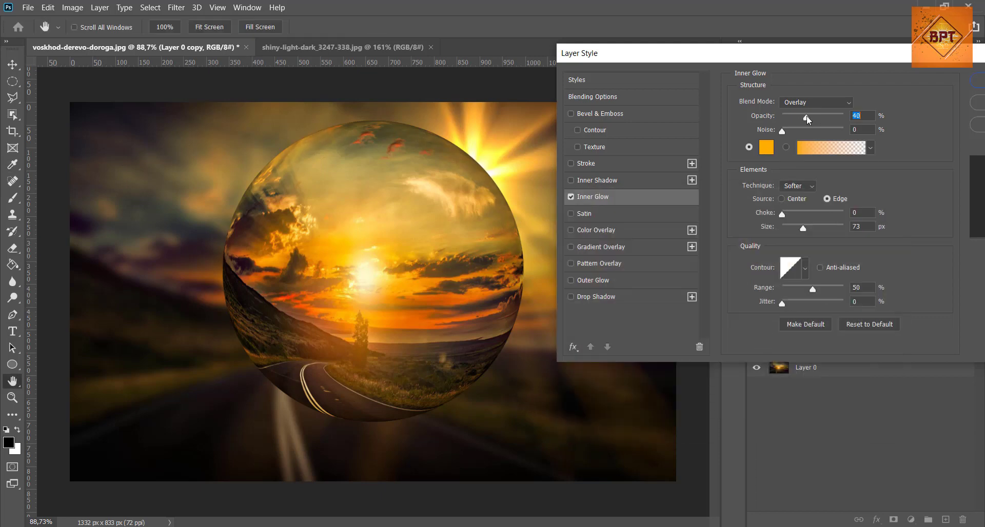
left_click_drag(811, 227, 818, 232)
left_click_drag(759, 53, 642, 53)
Apply the sphere's inner glow and toggle its effects to compare
left_click(878, 77)
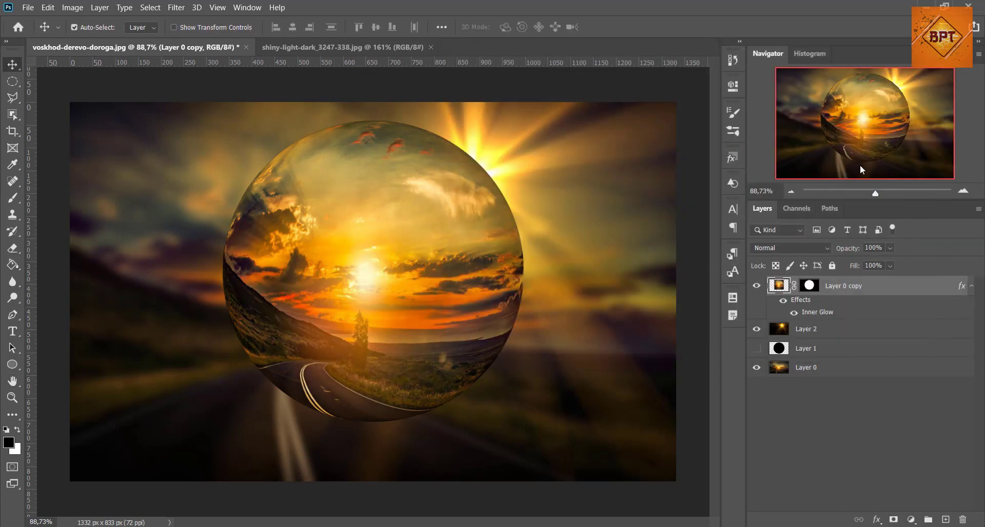
left_click(784, 303)
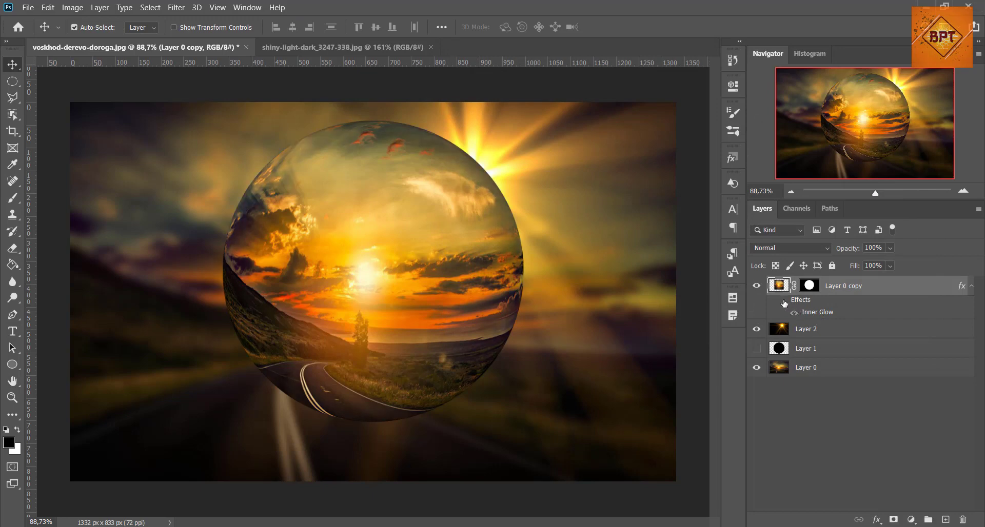
left_click(784, 302)
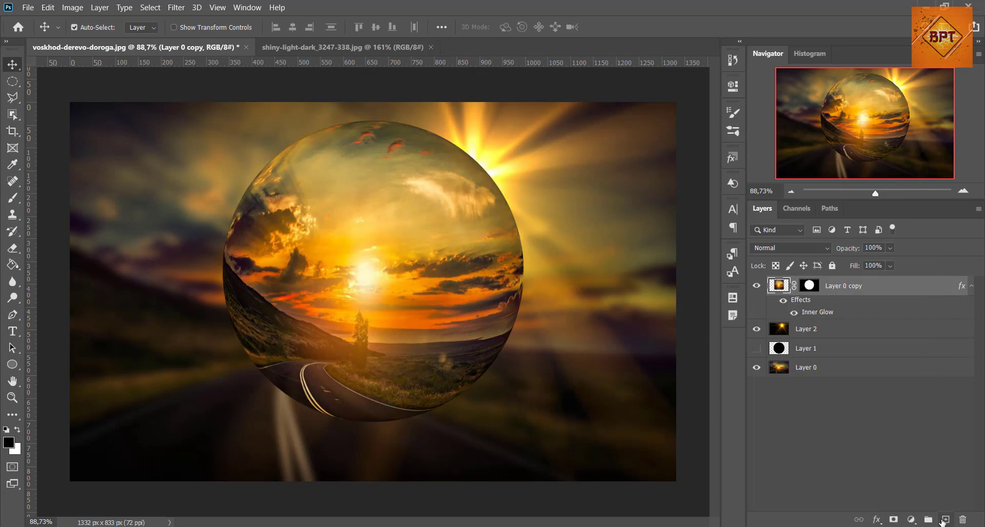
Add a new layer, pick black with the Brush, and load the sphere's mask as a selection
left_click(946, 519)
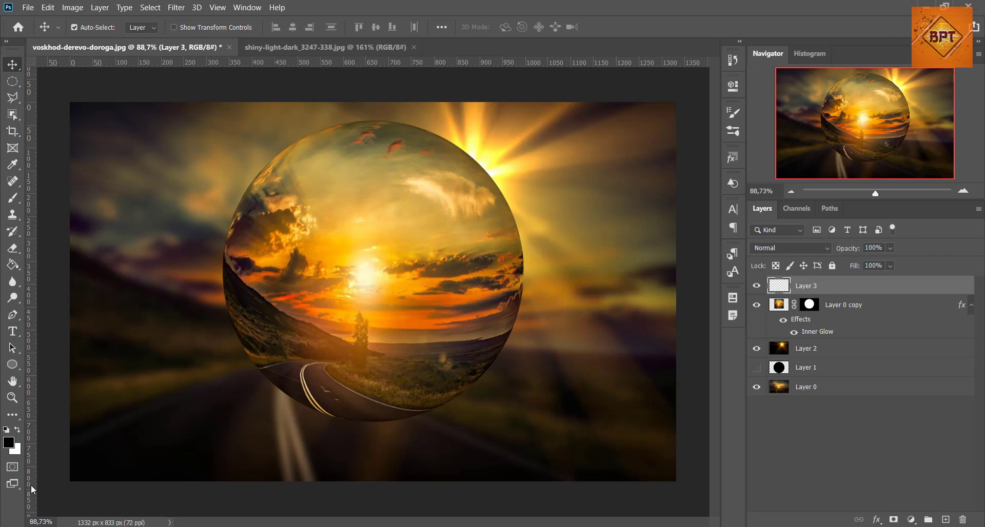
left_click(7, 444)
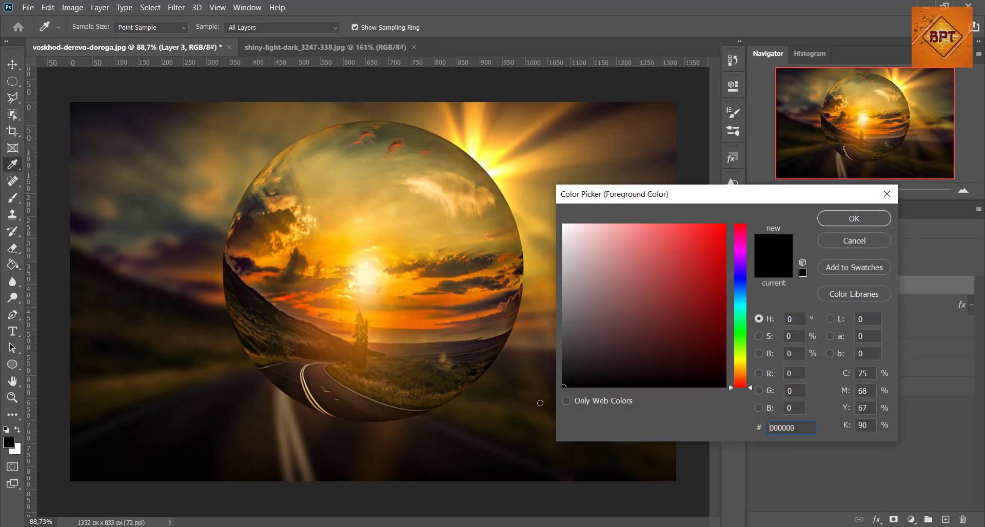
left_click(854, 220)
left_click(13, 200)
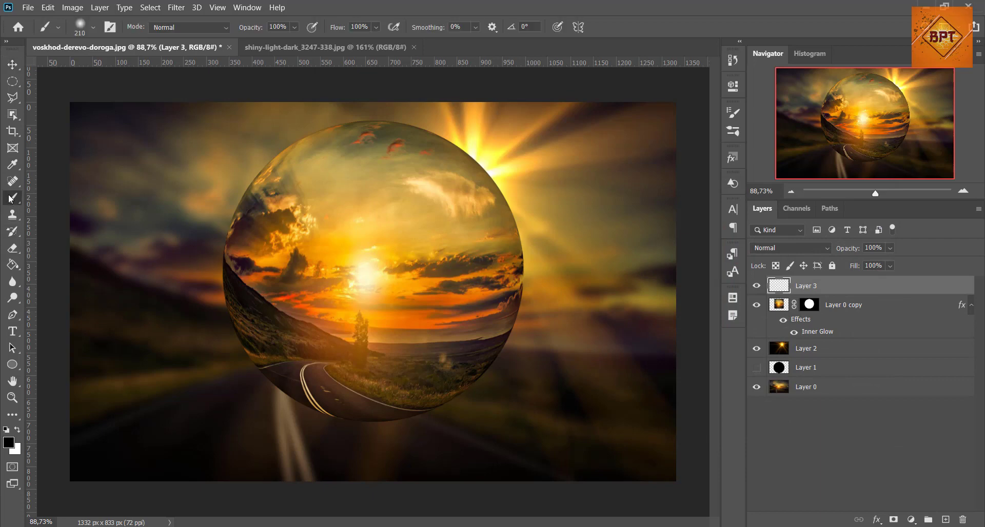
key("ctrl")
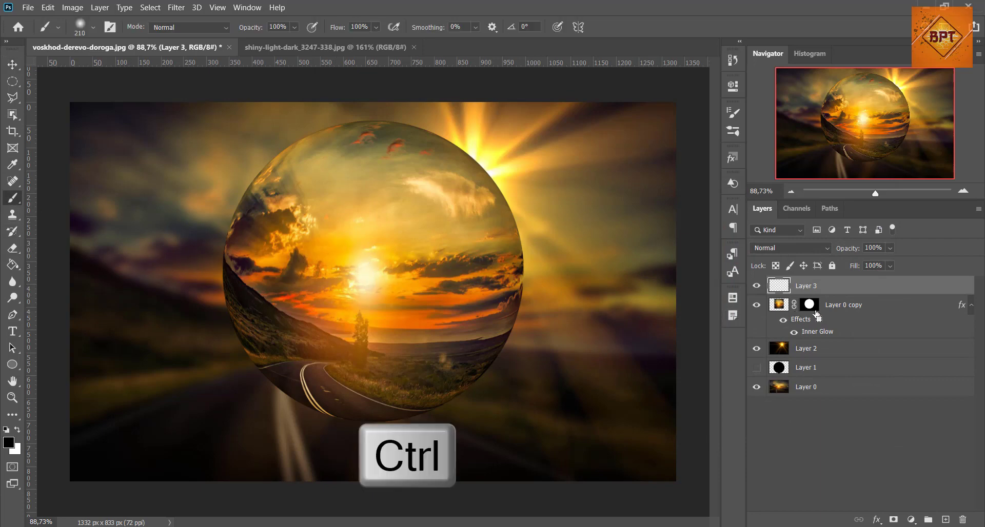
left_click(814, 308, "ctrl")
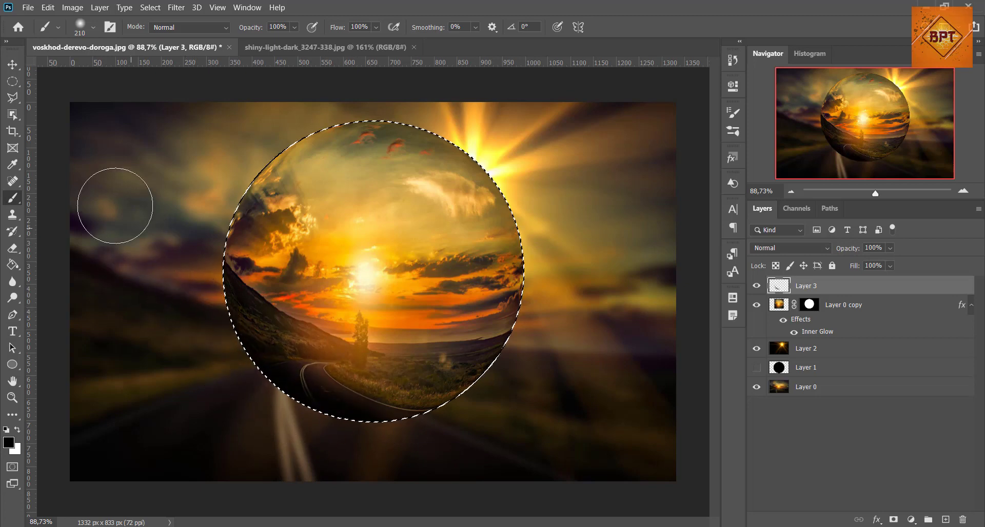
Deselect and set Layer 3's blend mode to Overlay so the darkening shows on the sphere
left_click(13, 64)
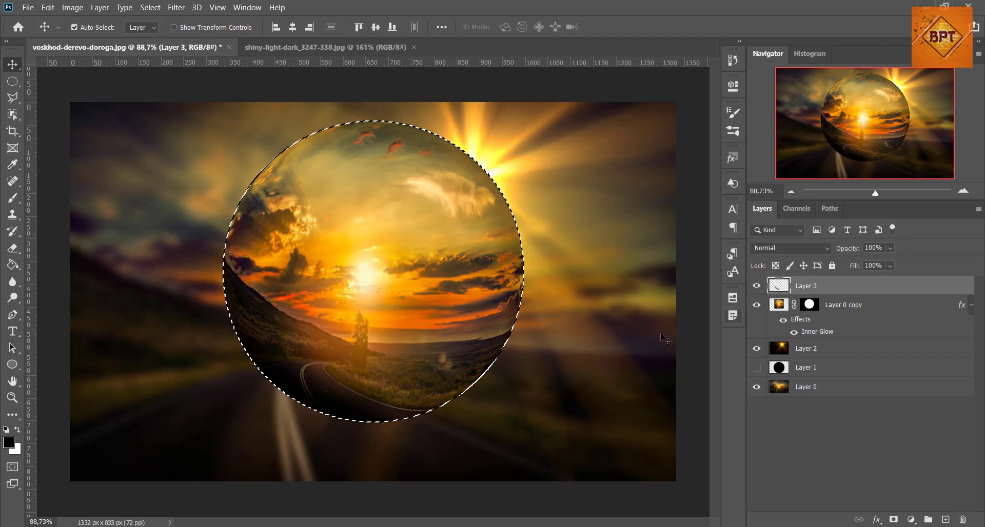
key("ctrl+d")
key("ctrl+d")
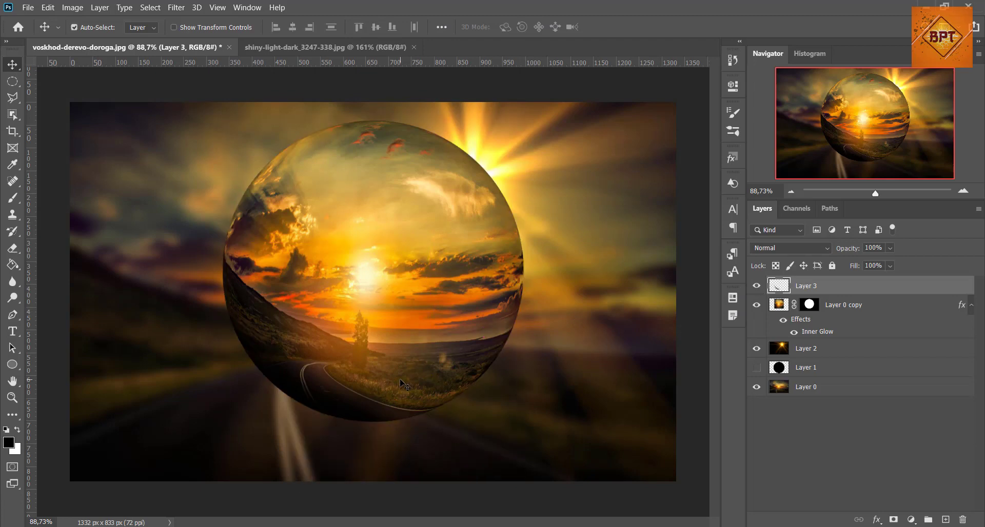
left_click(796, 248)
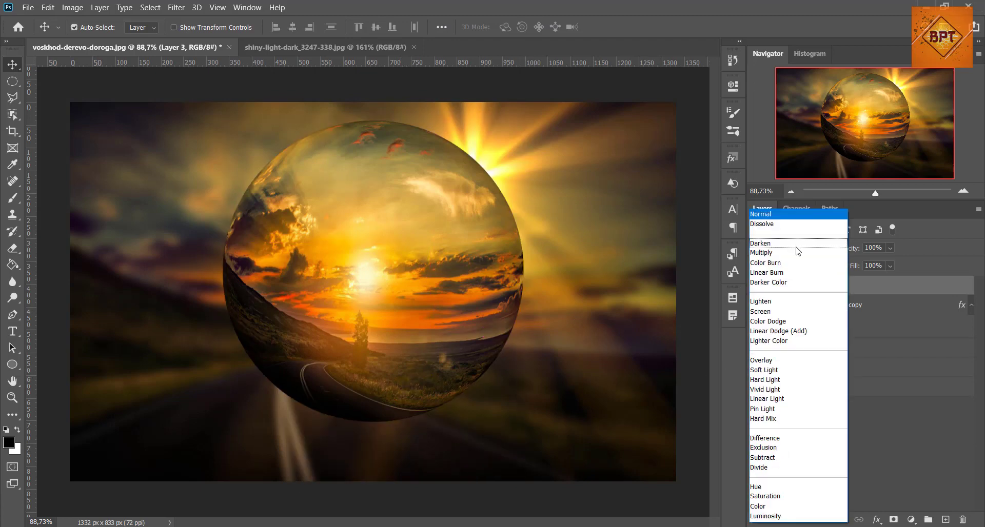
left_click(796, 361)
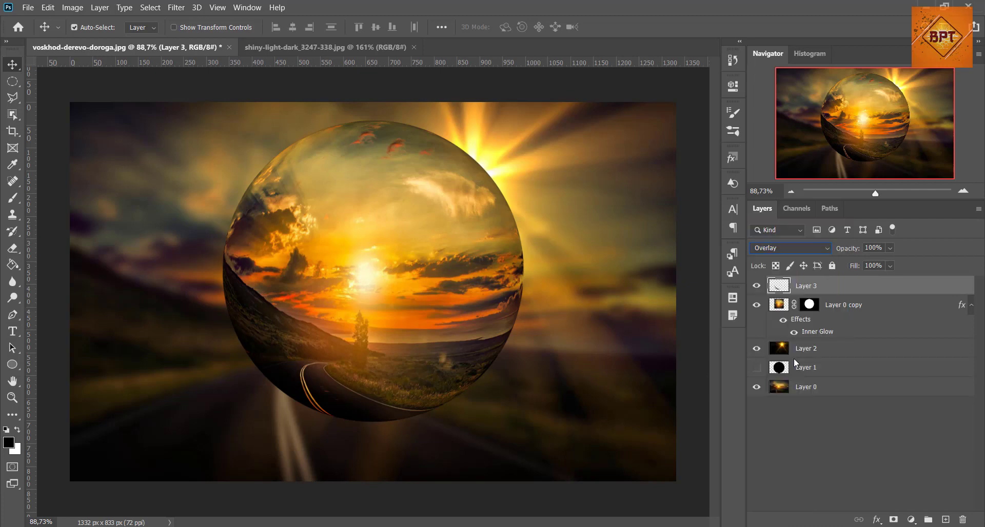
left_click(757, 287)
Paint soft white dabs on the sphere's upper left on a new Layer 4
left_click(944, 520)
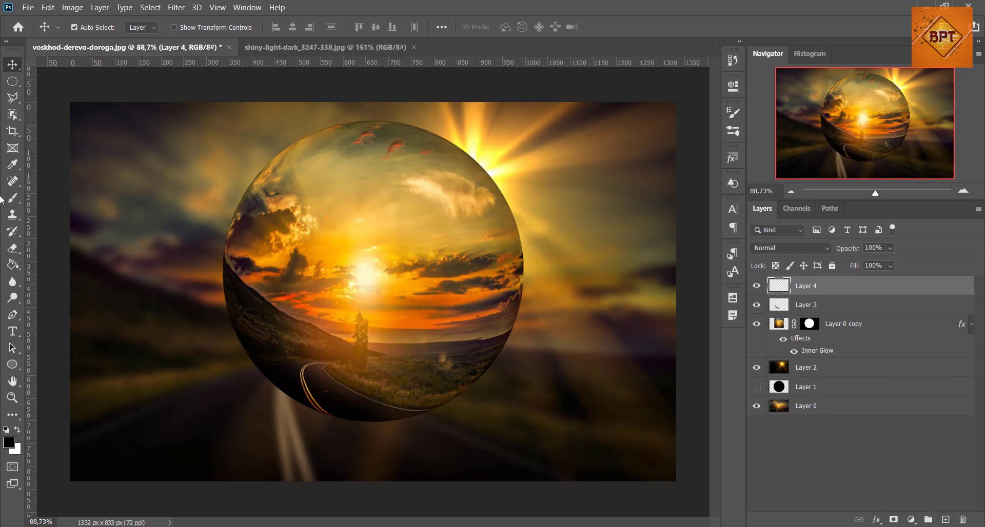
left_click(13, 200)
left_click(18, 431)
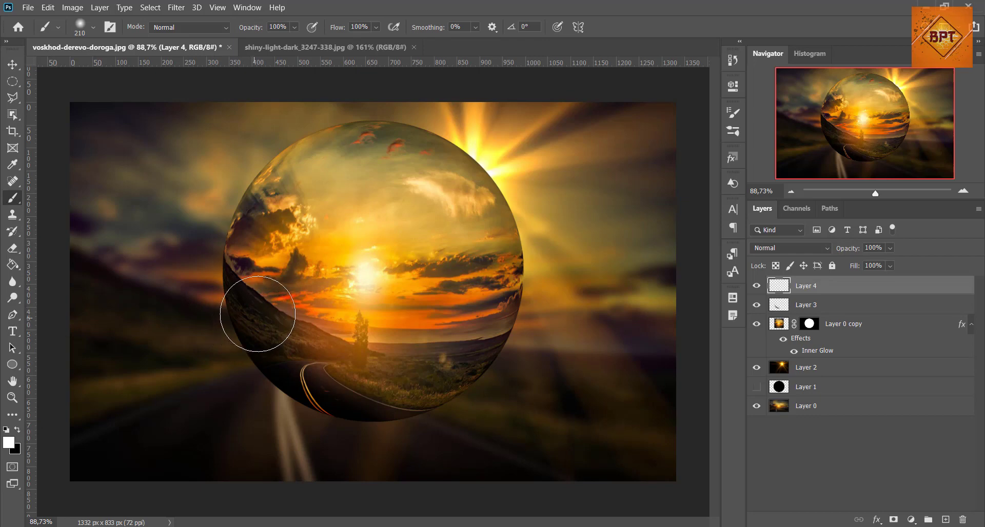
left_click_drag(290, 222, 315, 189)
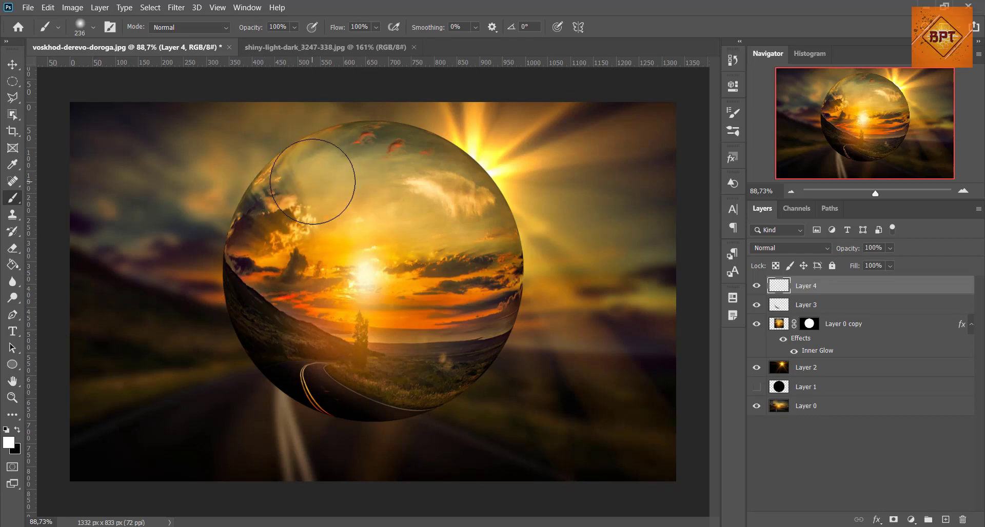
left_click(314, 182)
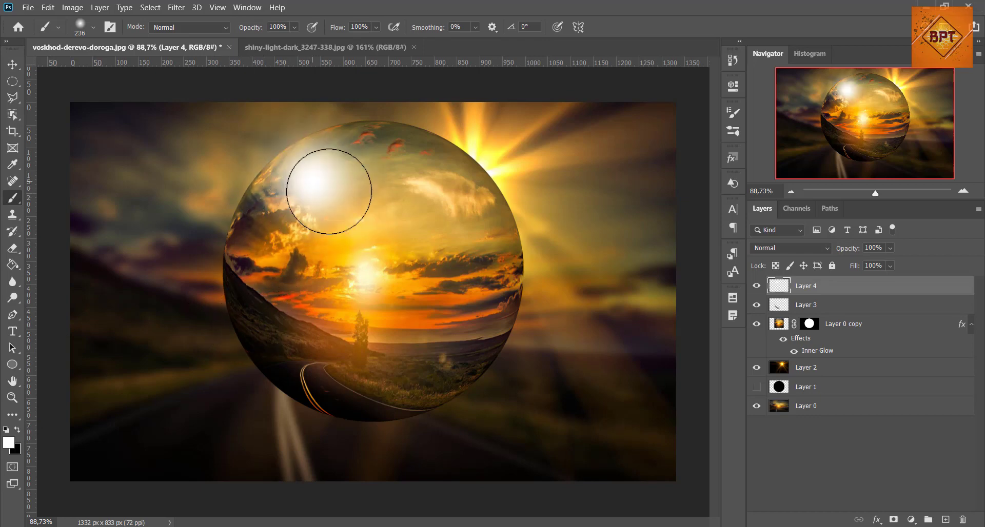
left_click(12, 65)
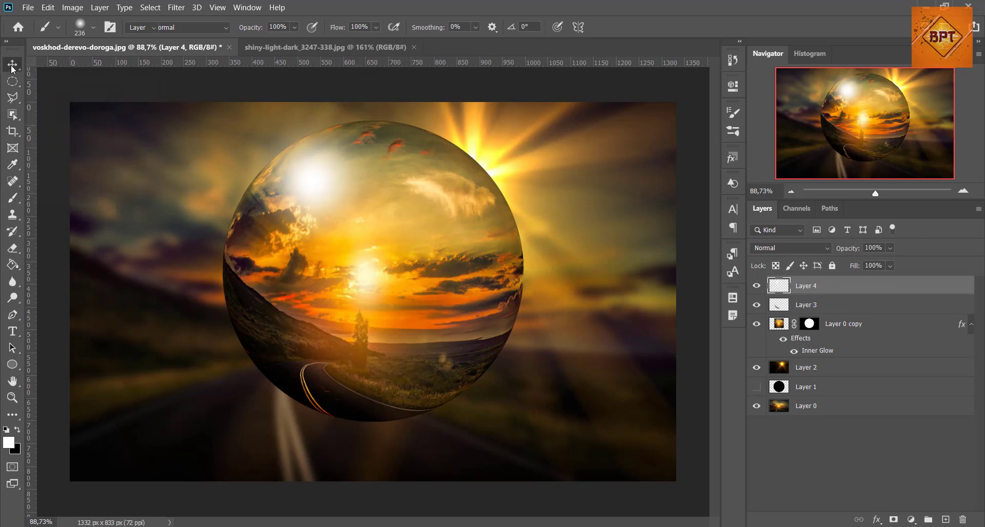
left_click(810, 250)
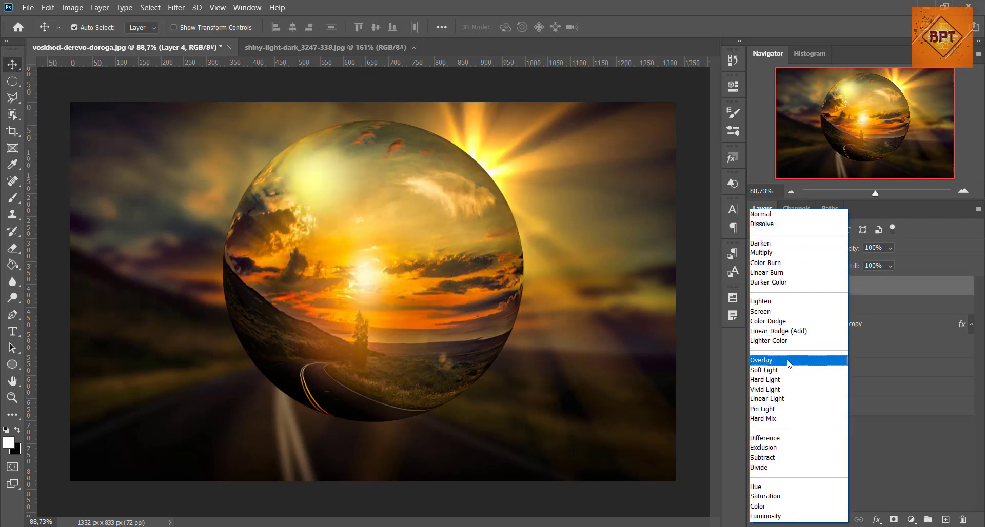
Set Layer 4 to Overlay, move it beneath Layer 3, and clip it to the sphere layer
left_click(788, 361)
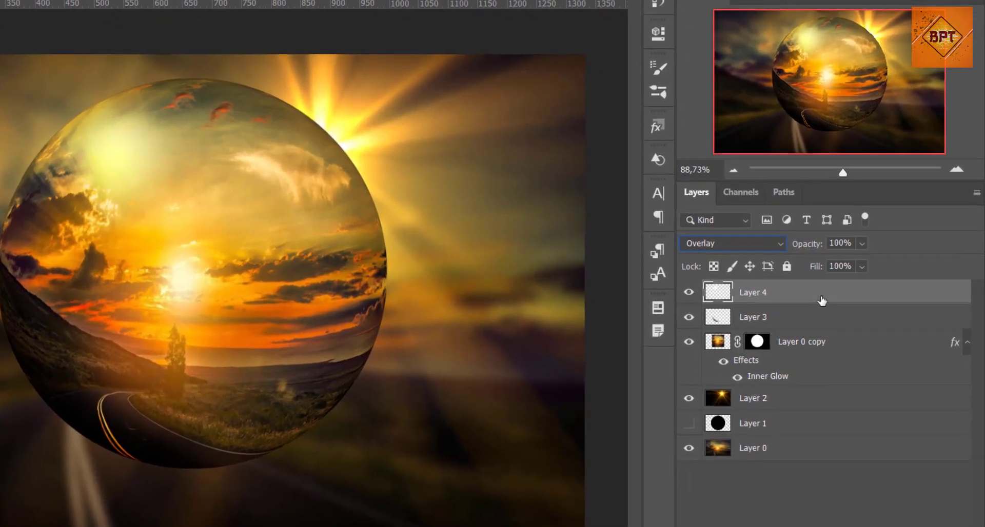
left_click_drag(822, 301, 818, 329)
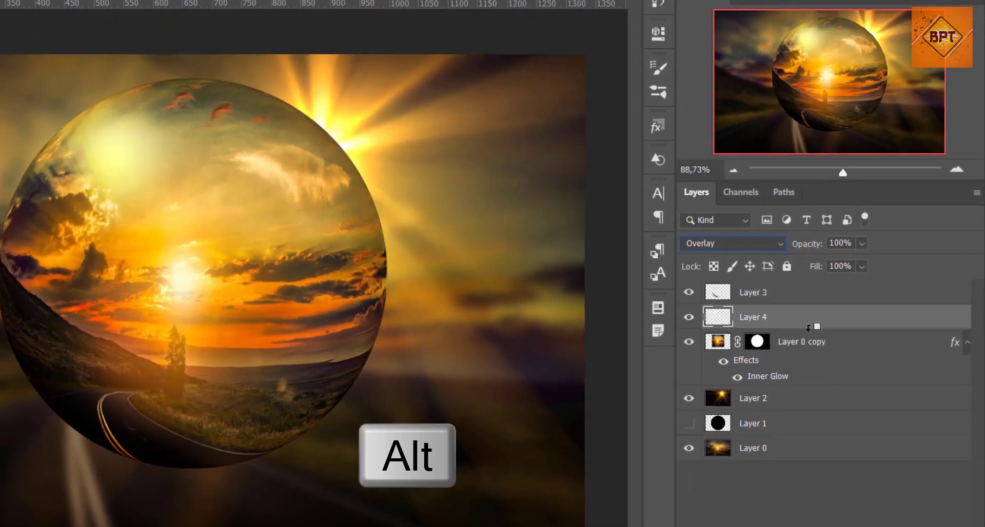
left_click(784, 325, "alt")
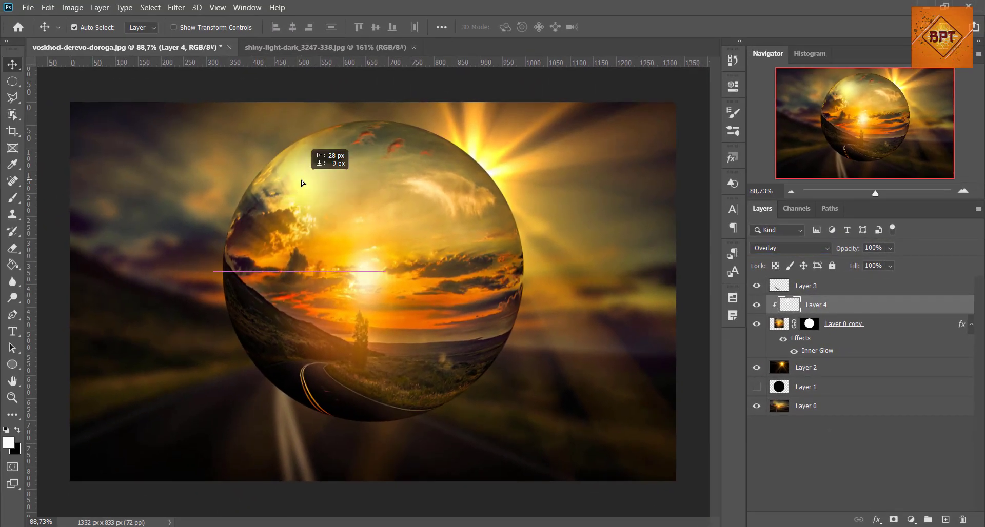
Enlarge the highlight to about 110% and shift it toward the sphere's upper left
left_click_drag(327, 182, 308, 192)
key("ctrl+t")
left_click_drag(373, 270, 380, 277)
left_click_drag(344, 215, 329, 203)
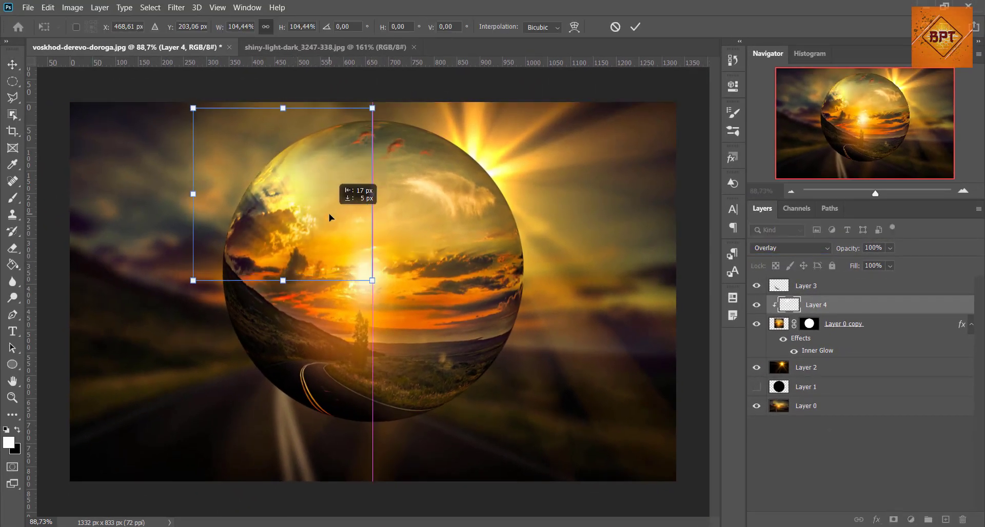
left_click_drag(365, 266, 373, 275)
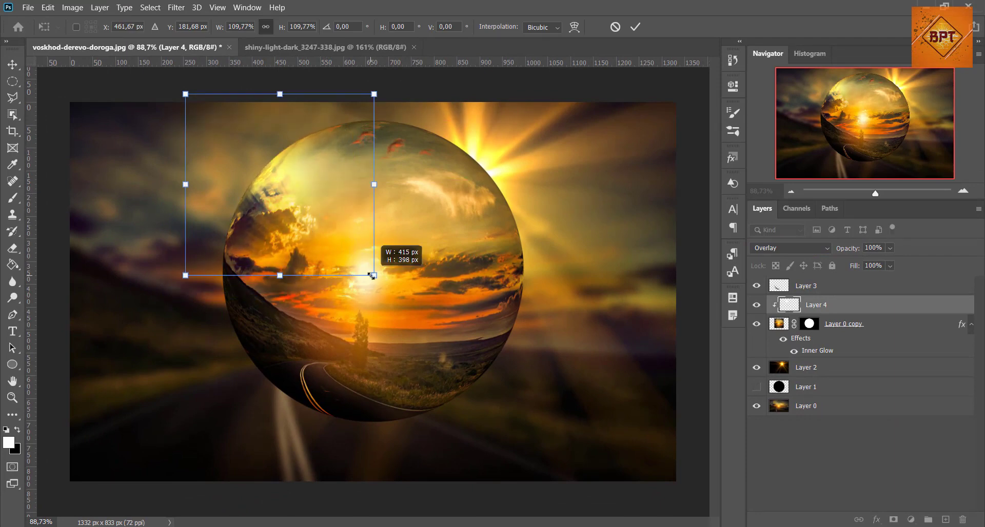
left_click(635, 27)
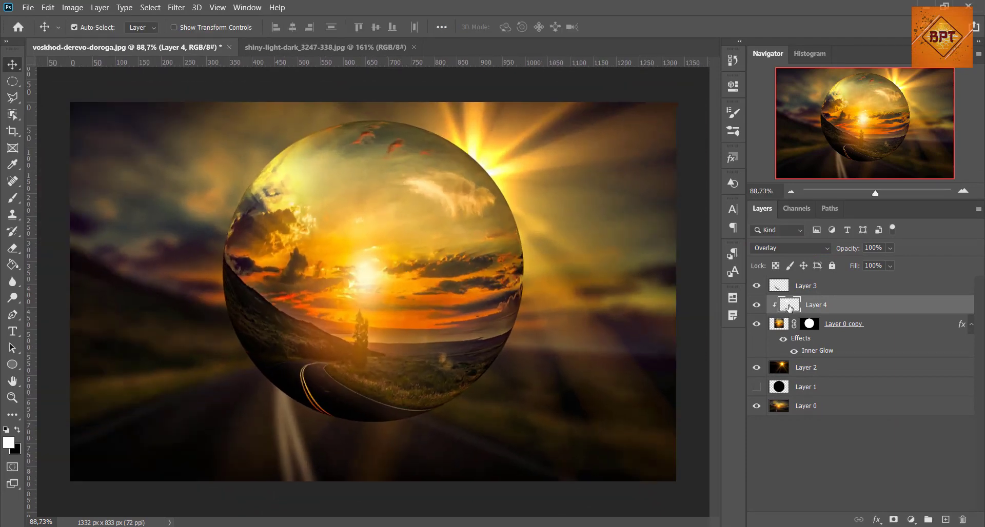
left_click(874, 285)
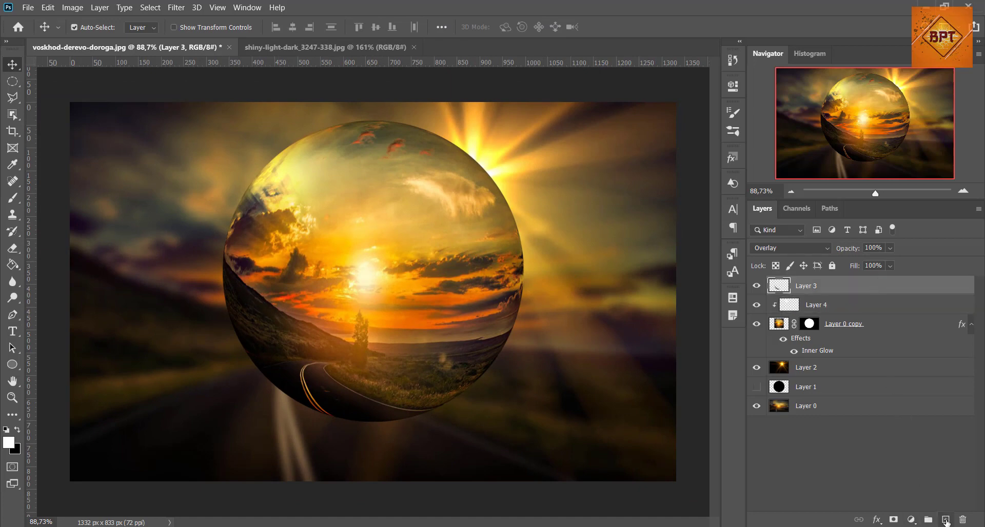
Add a new top Layer 5 and copy the sphere's orange inner glow hex value
left_click(947, 520)
left_click(12, 199)
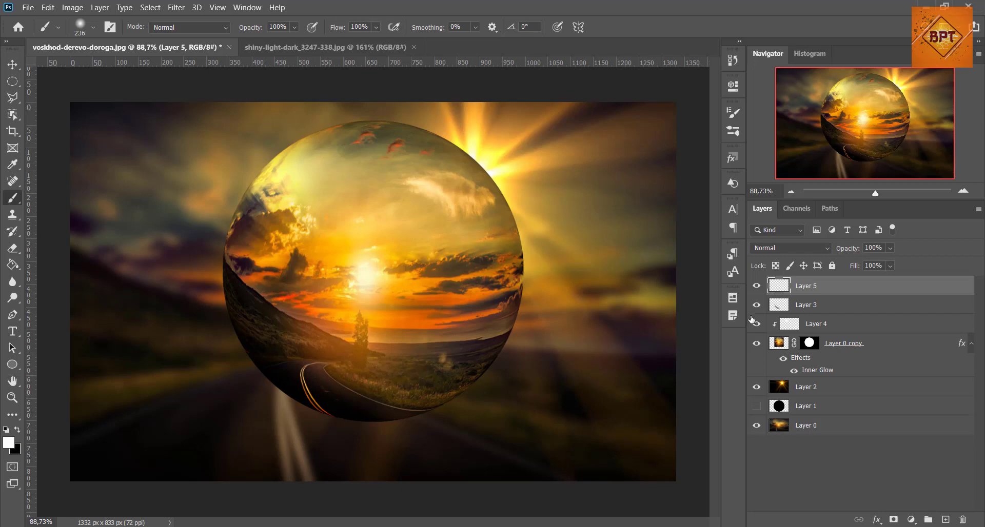
double_click(799, 372)
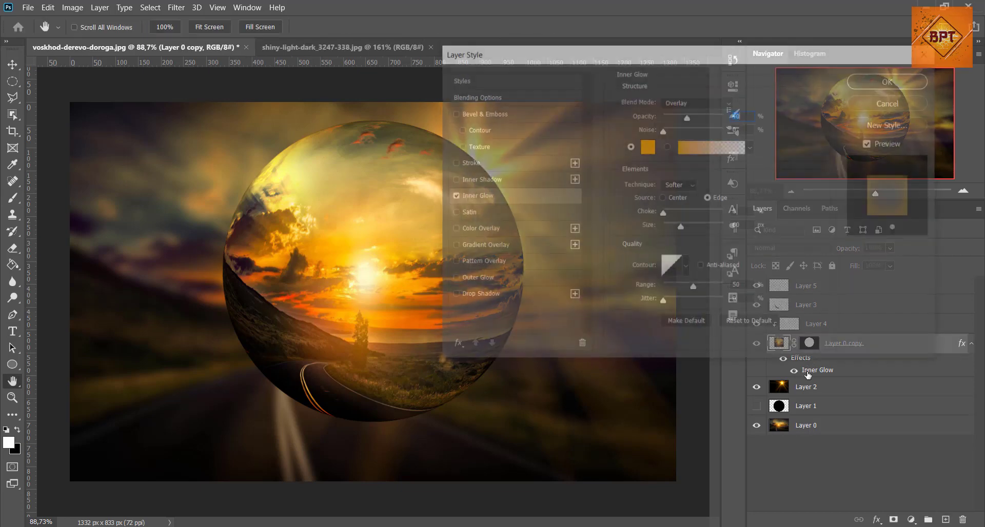
left_click(648, 147)
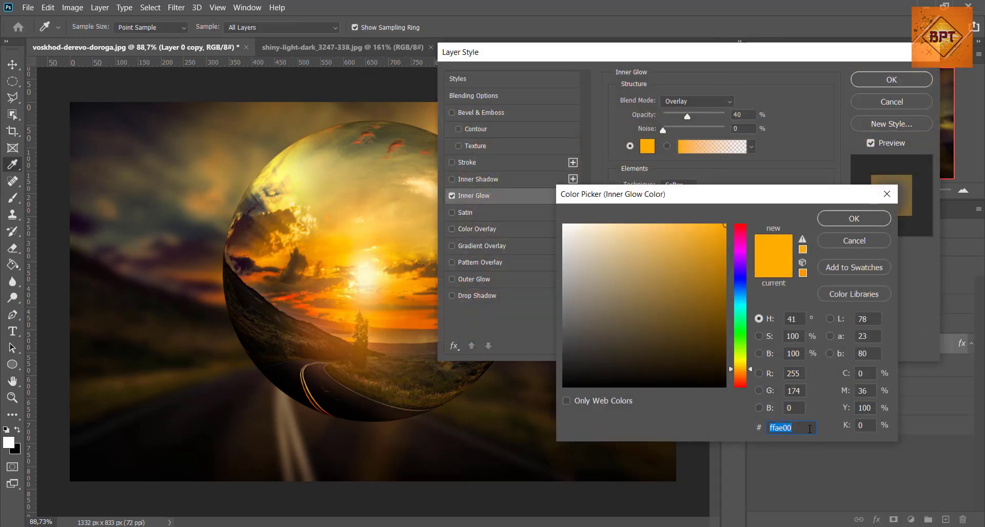
key("ctrl+c")
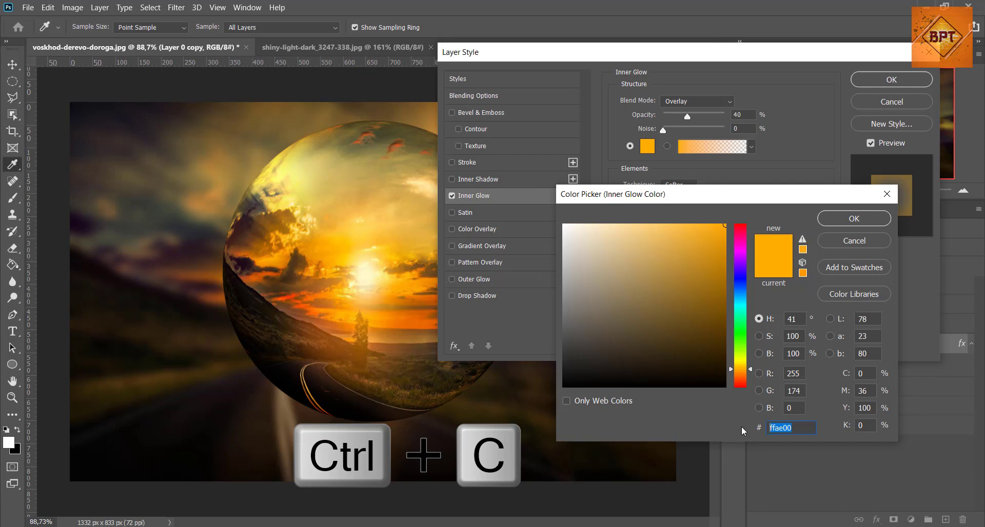
left_click(865, 218)
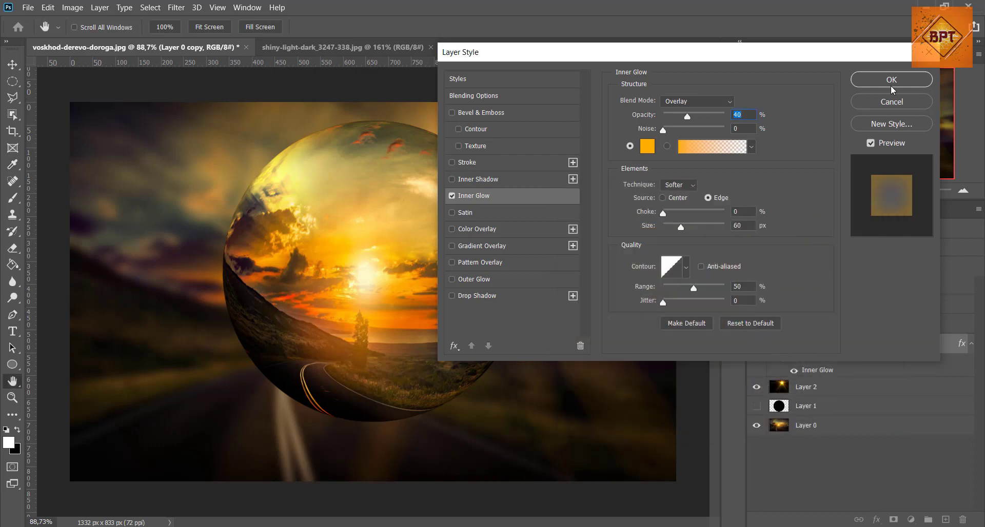
left_click(892, 87)
Set the foreground colour to ffae00 with Layer 5 selected
left_click(849, 289)
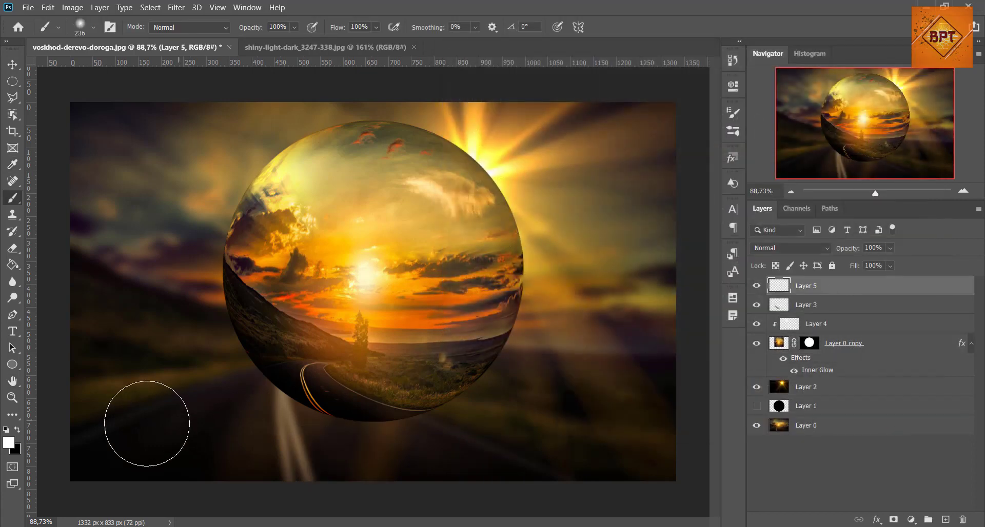
left_click(8, 443)
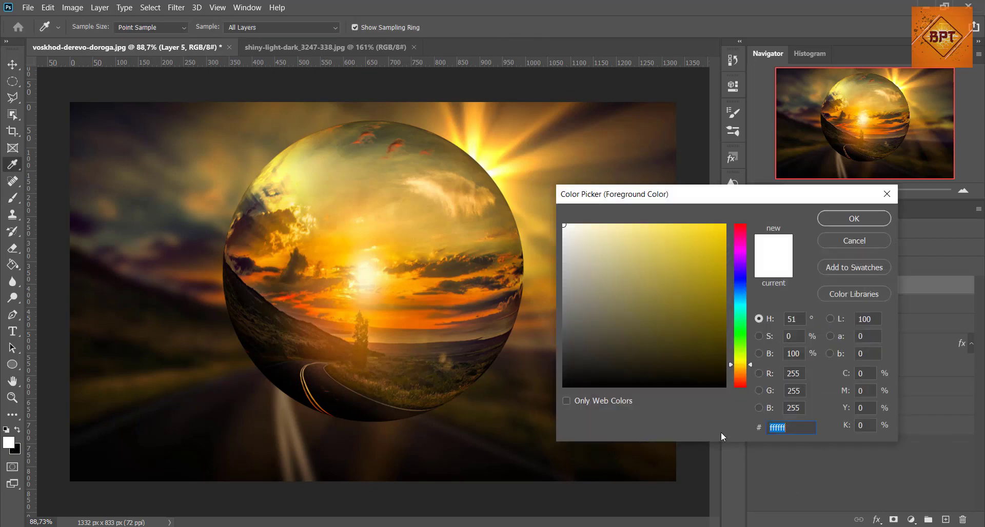
key("ctrl+v")
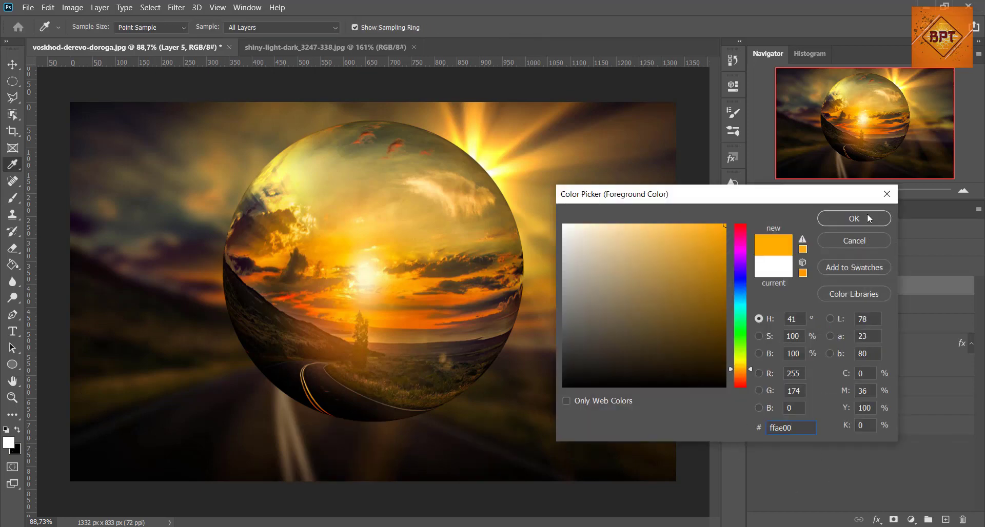
left_click(854, 218)
Brush orange along the sphere's upper-right edge, kept inside the sphere's mask selection
key("b")
key("ctrl")
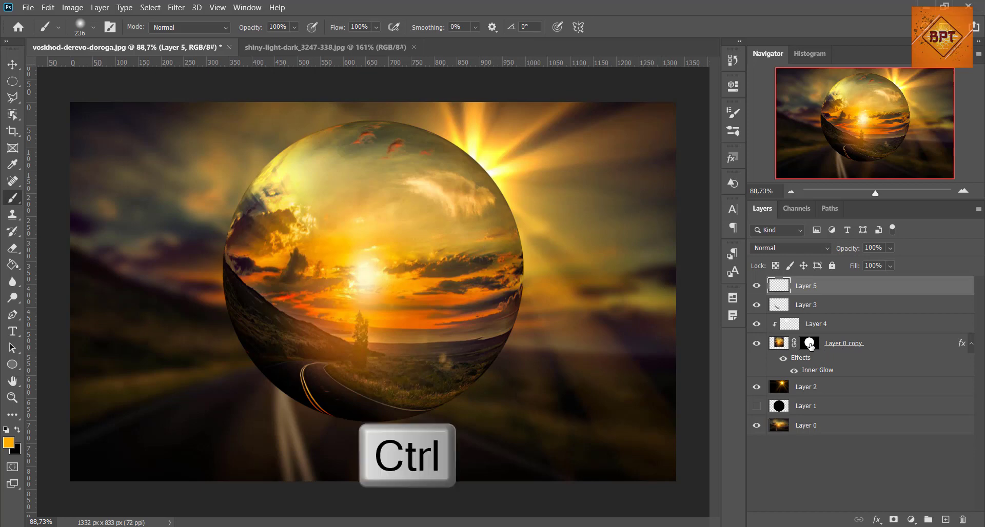
left_click(811, 345, "ctrl")
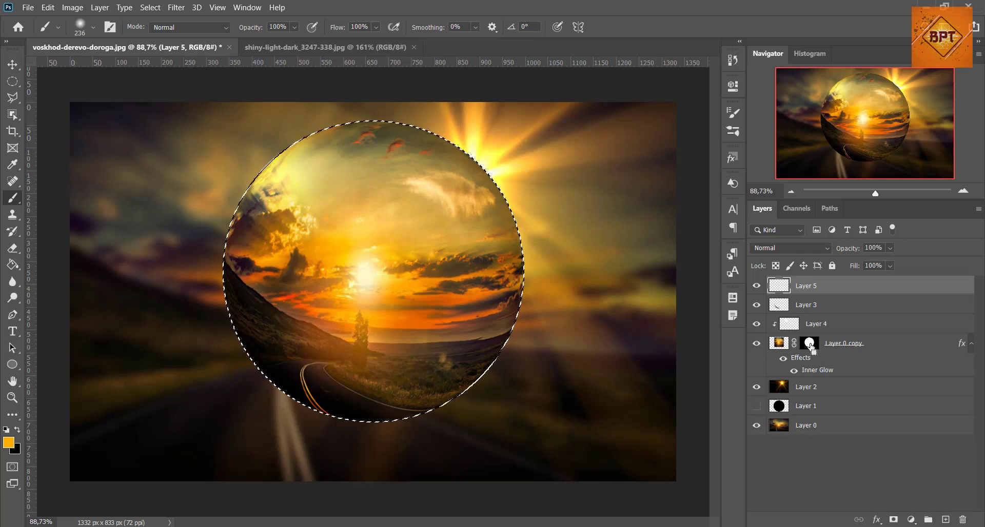
mouse_move(537, 241)
left_mouse_down()
mouse_move(503, 176)
mouse_move(366, 110)
left_mouse_up()
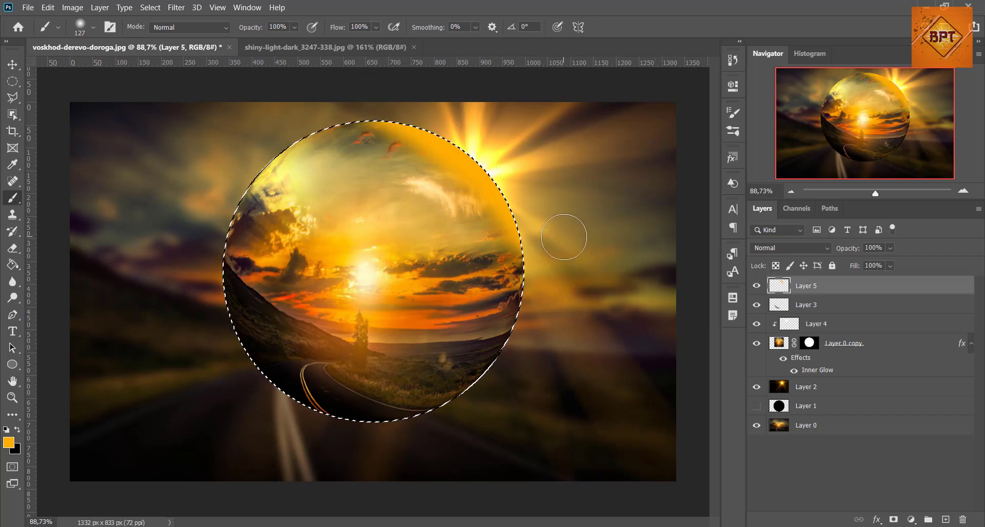
key("ctrl+d")
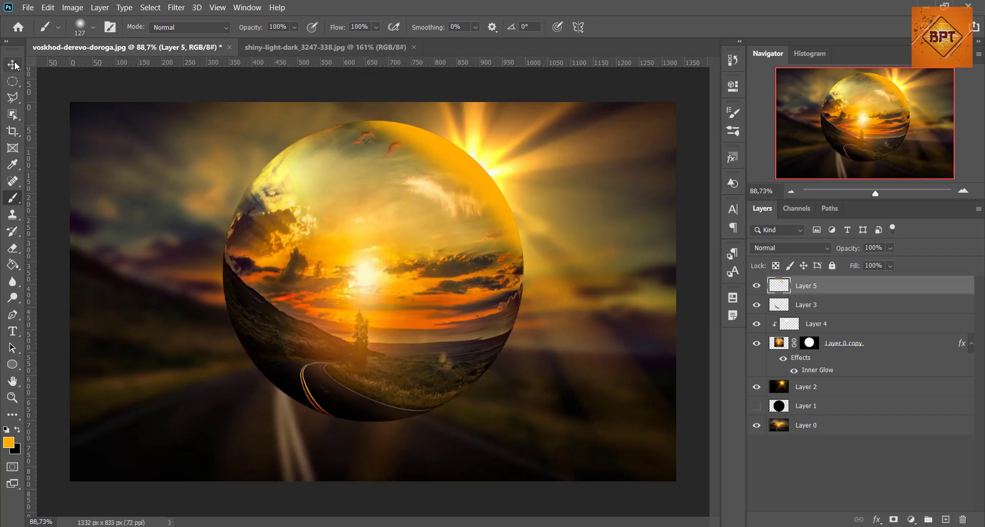
Blend Layer 5 in Soft Light mode at 100% opacity
left_click(12, 64)
left_click(819, 248)
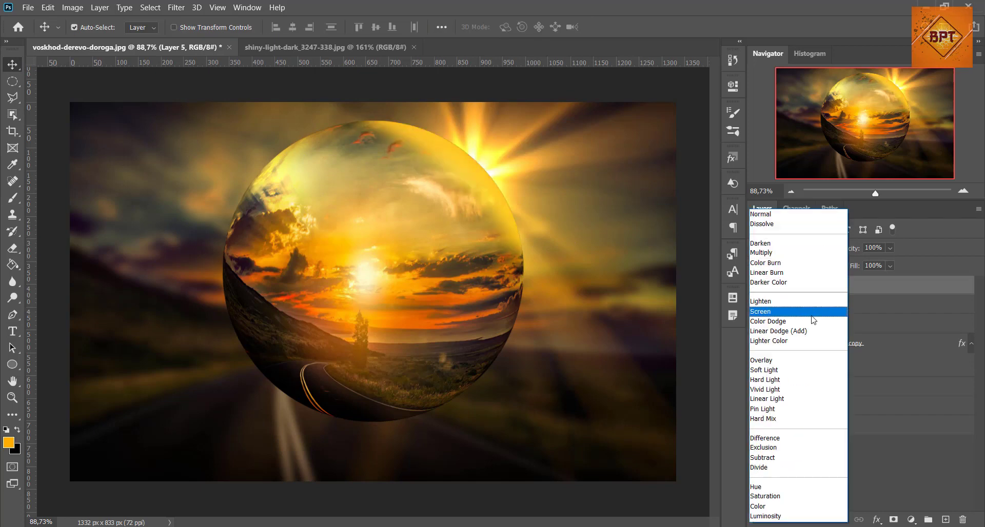
left_click(809, 372)
left_click(757, 286)
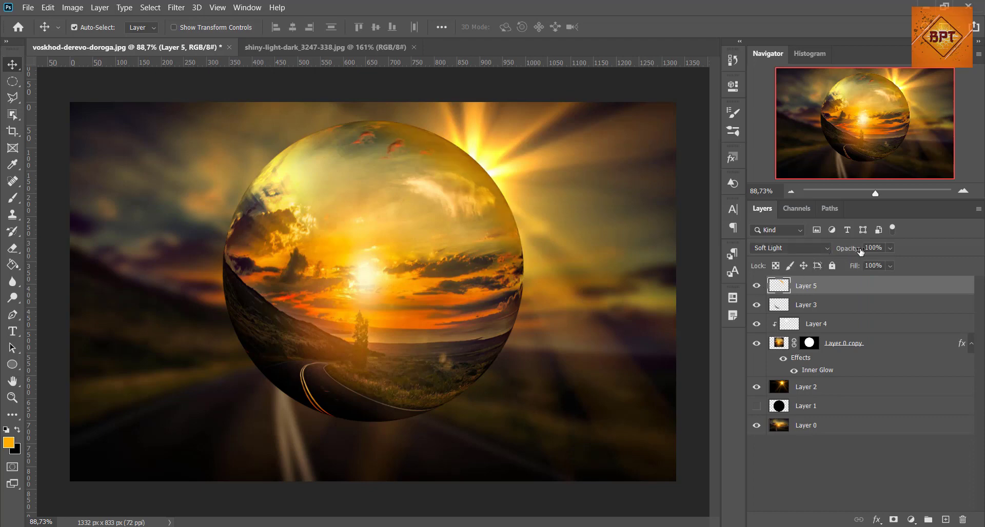
mouse_move(854, 251)
left_mouse_down()
mouse_move(842, 252)
mouse_move(872, 253)
left_mouse_up()
Flip Layer 0 copy vertically and stamp all visible layers into a new top Layer 6
left_click(868, 344)
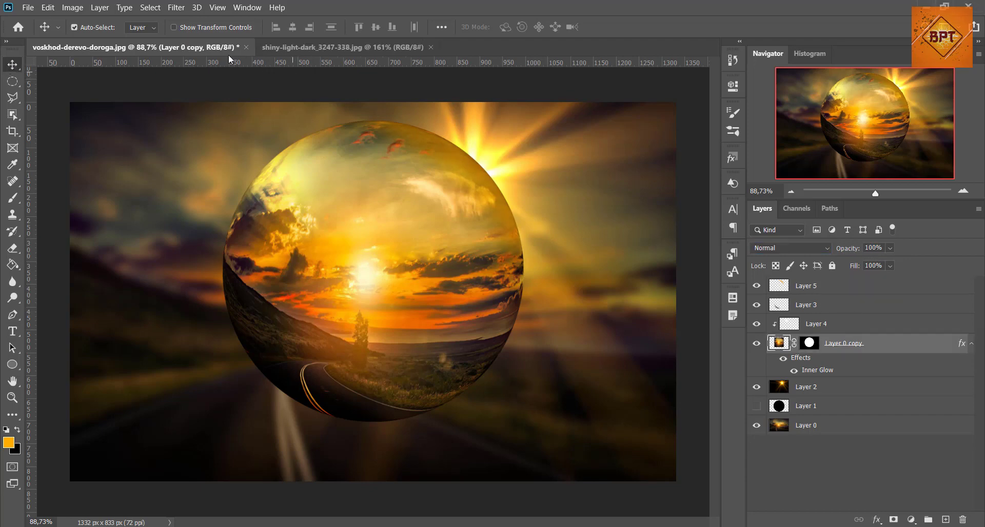
left_click(48, 8)
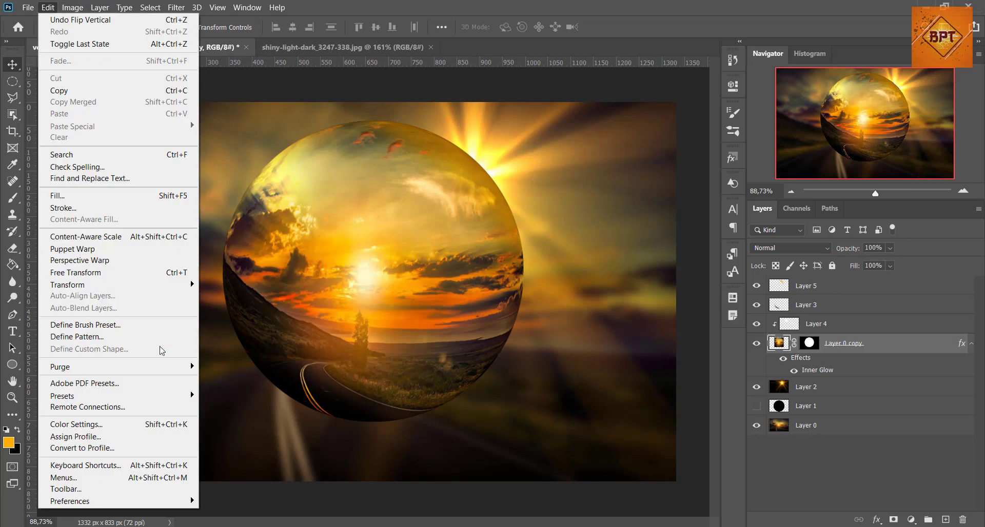
mouse_move(119, 284)
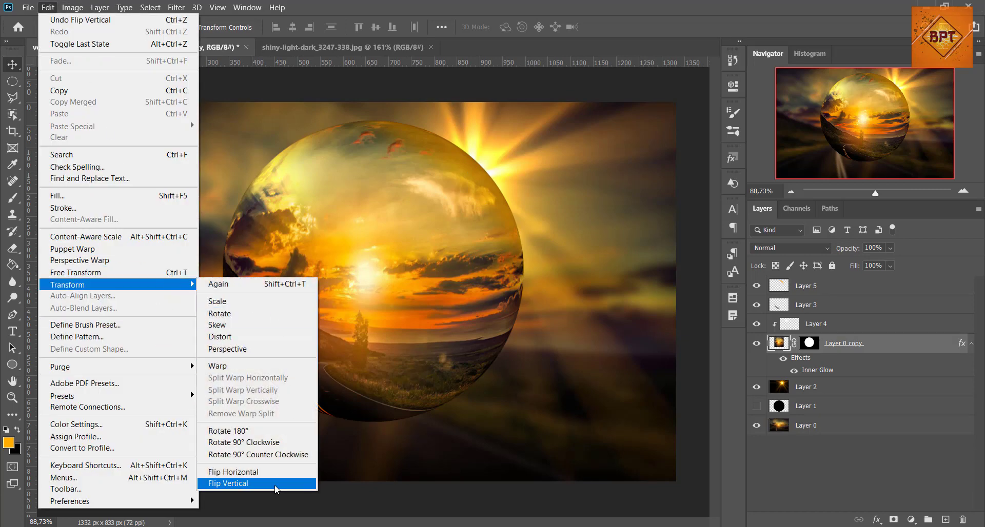
left_click(275, 485)
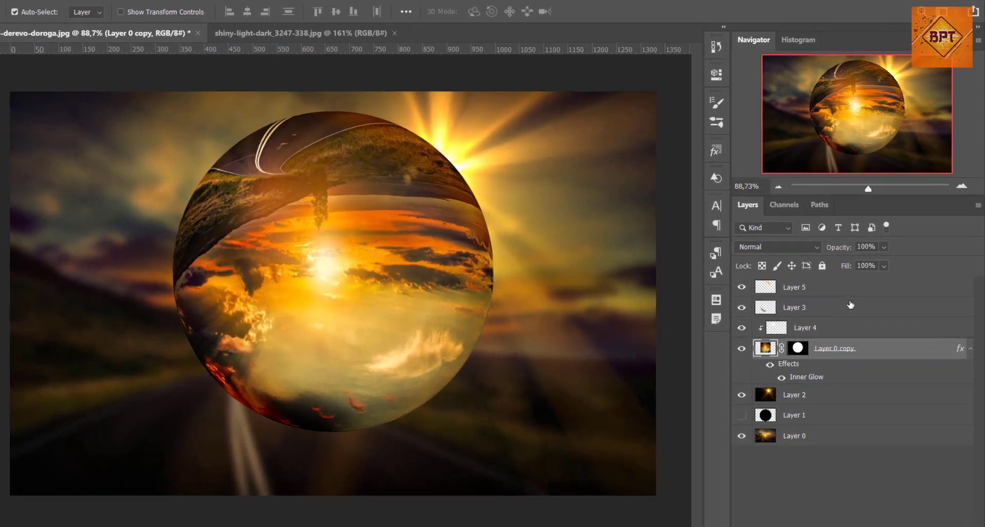
left_click(852, 286)
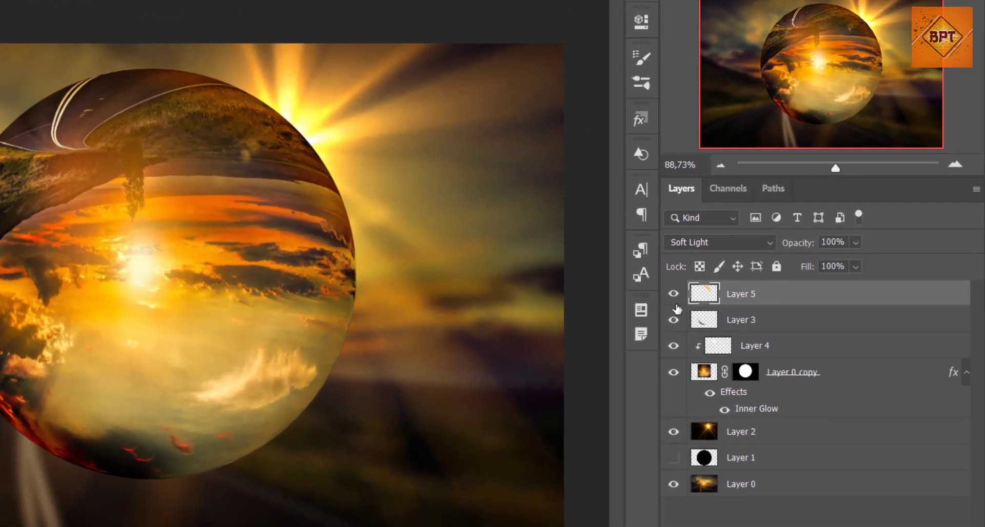
key("ctrl+alt+shift+e")
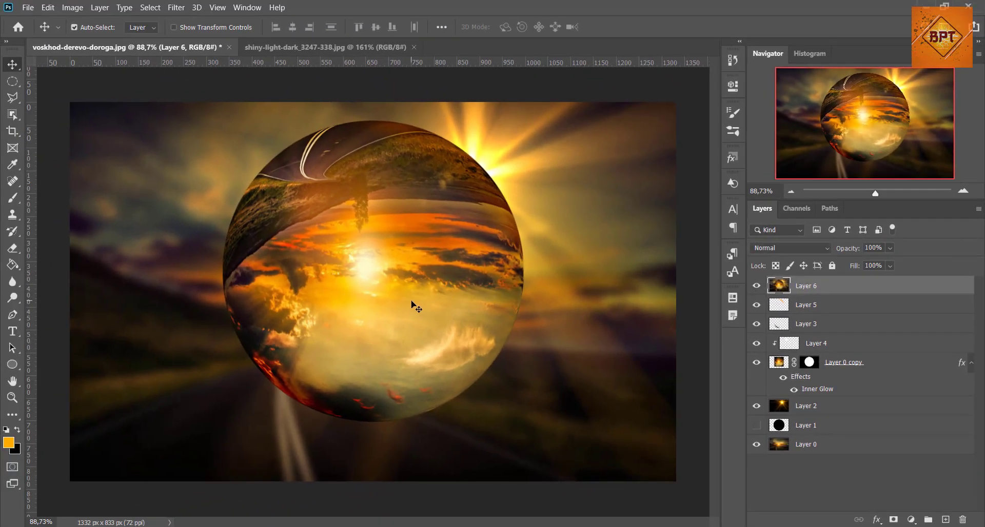
Grade Layer 6 in Camera Raw: warmer tint, +0.25 exposure, +21 contrast and clarity, texture, light vignette
key("ctrl+shift+a")
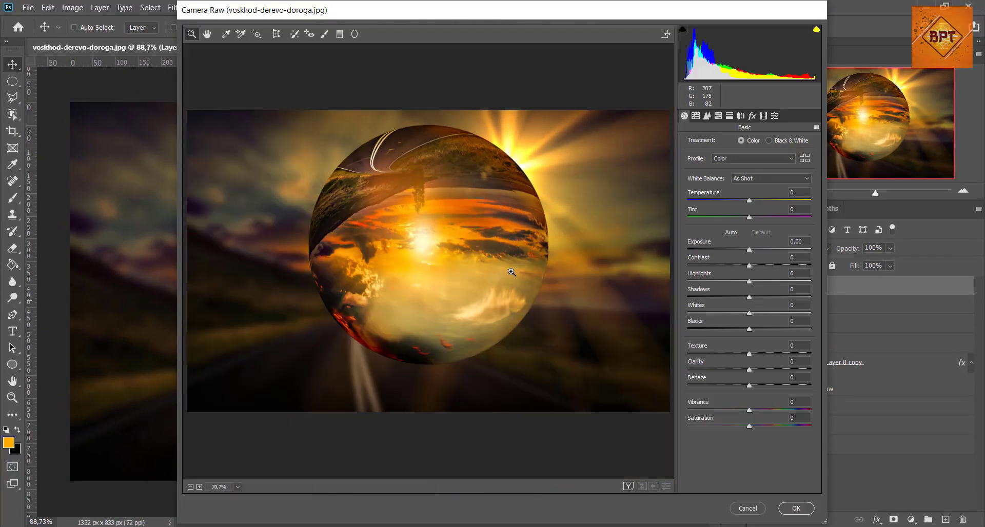
mouse_move(745, 218)
left_mouse_down()
mouse_move(759, 220)
mouse_move(752, 250)
mouse_move(763, 265)
mouse_move(740, 298)
left_mouse_up()
left_click_drag(750, 313, 744, 330)
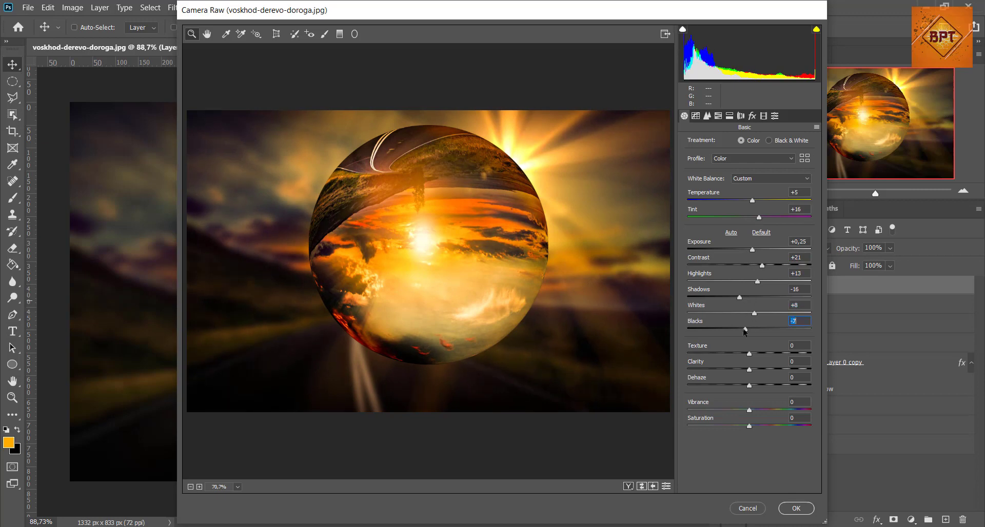
mouse_move(749, 370)
left_mouse_down()
mouse_move(763, 370)
mouse_move(760, 358)
left_mouse_up()
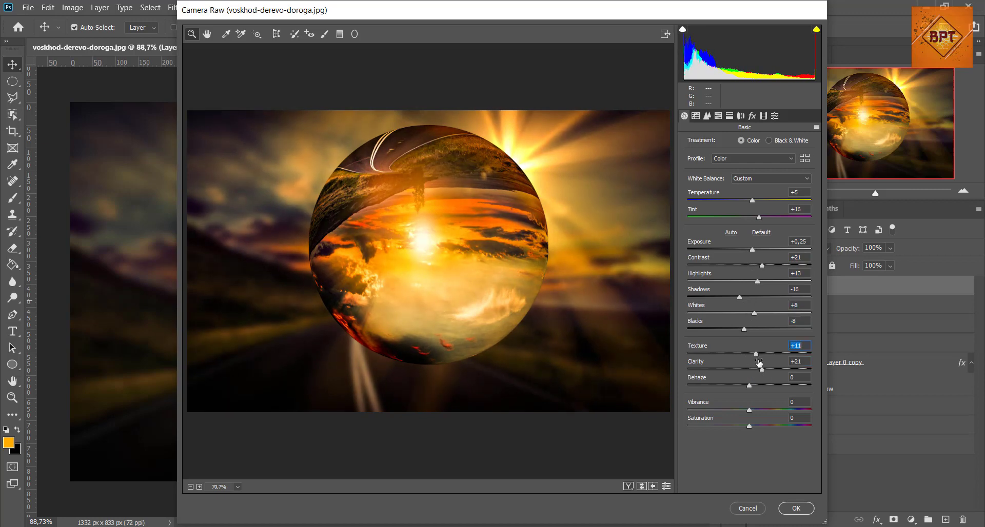
left_click(752, 116)
left_click_drag(749, 249, 743, 249)
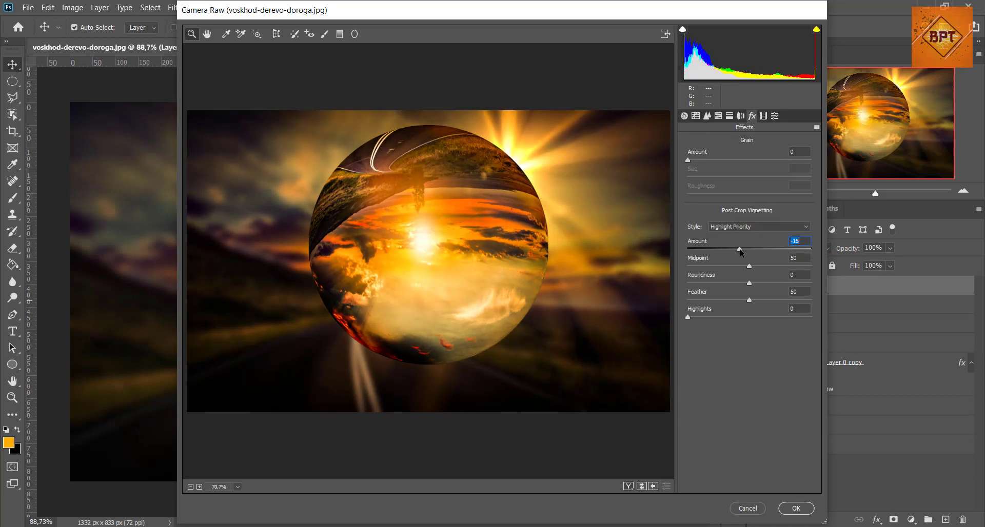
left_click(796, 510)
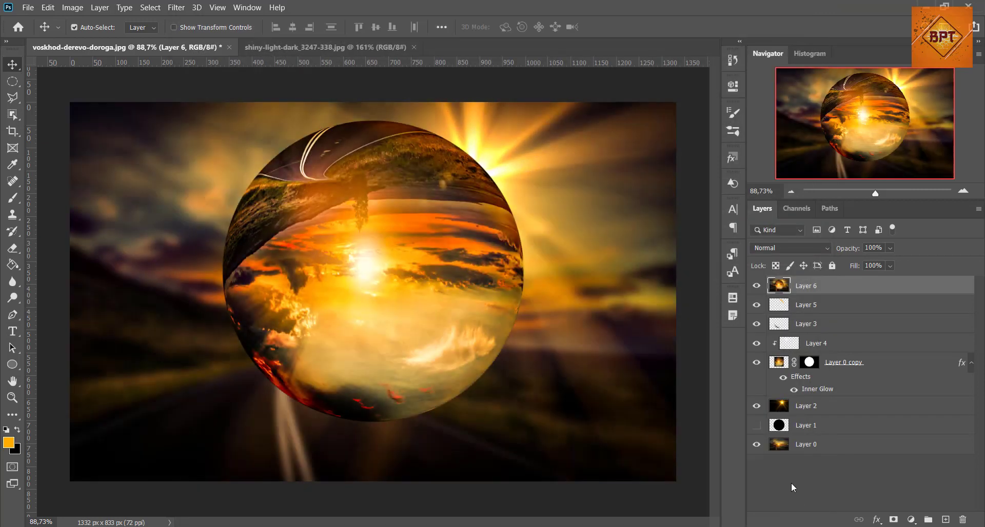
Type the name caption in orange Bebas Neue below the sphere, then scale and position it
left_click(13, 332)
left_click(362, 444)
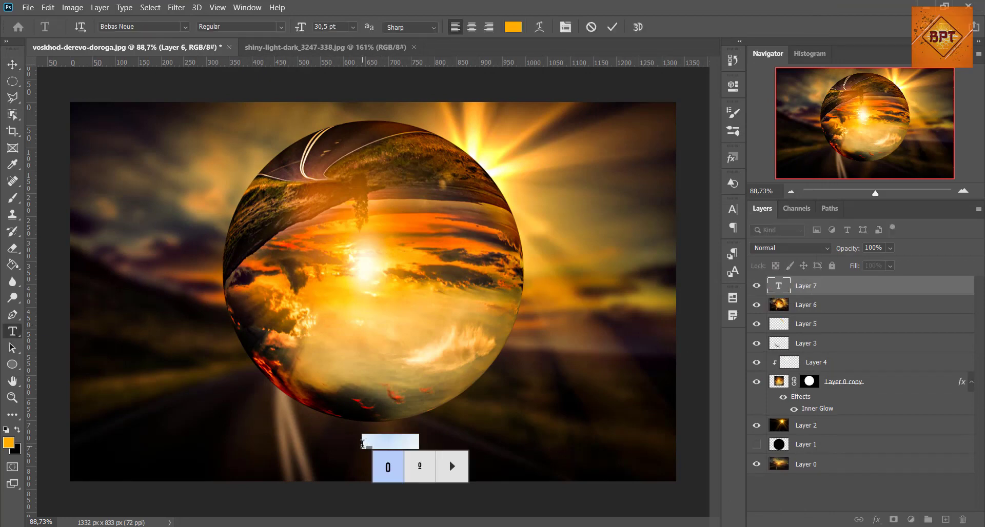
type("BADR")
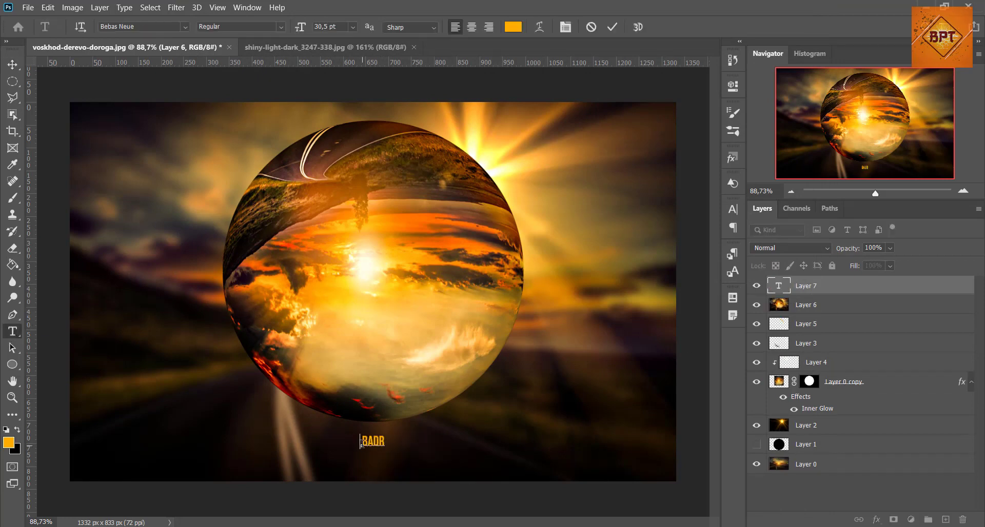
type("EDDINE CH")
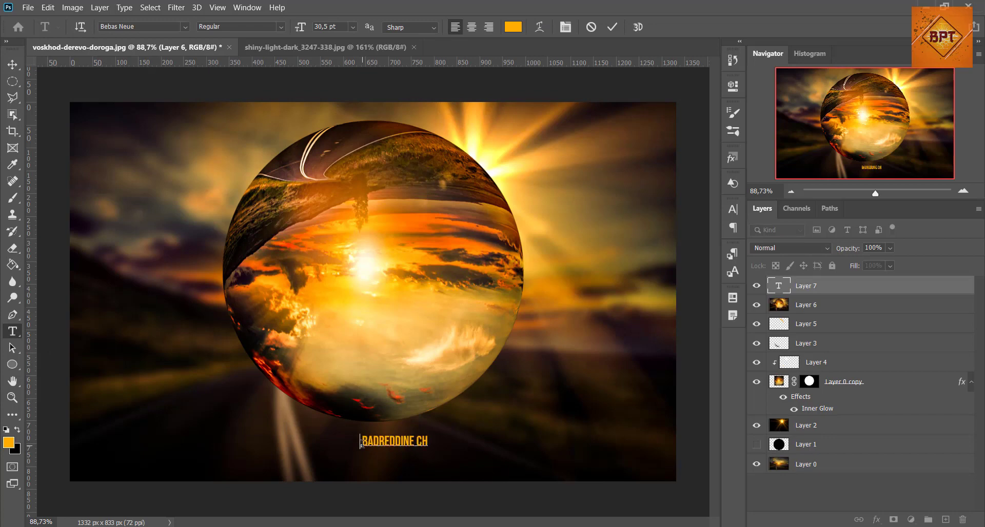
left_click(612, 27)
key("ctrl+t")
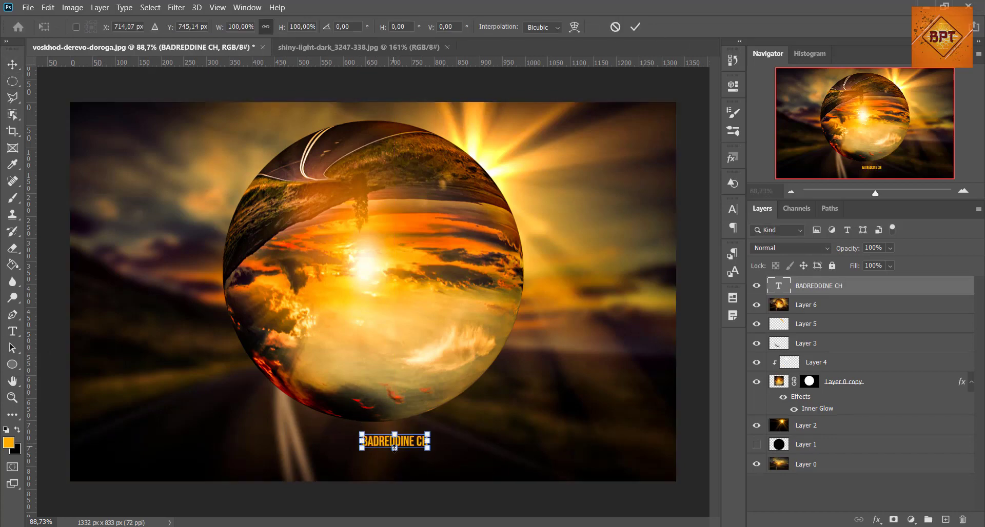
left_click_drag(395, 436, 378, 458)
key("Return")
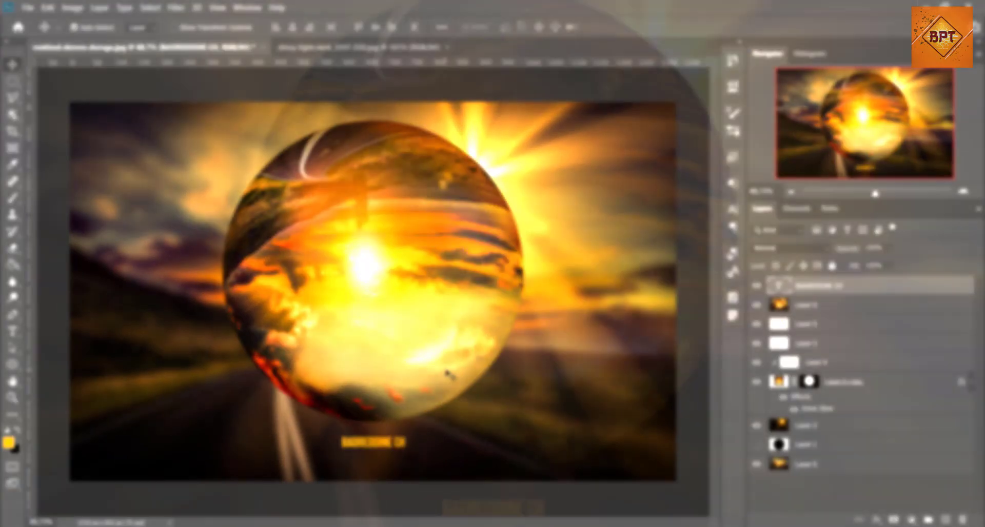